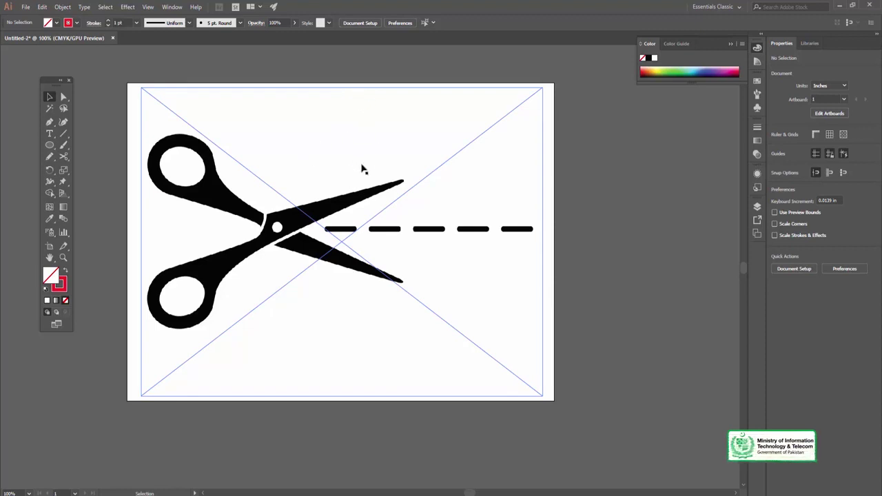
left_click(350, 186)
left_click(346, 64)
left_click(353, 98)
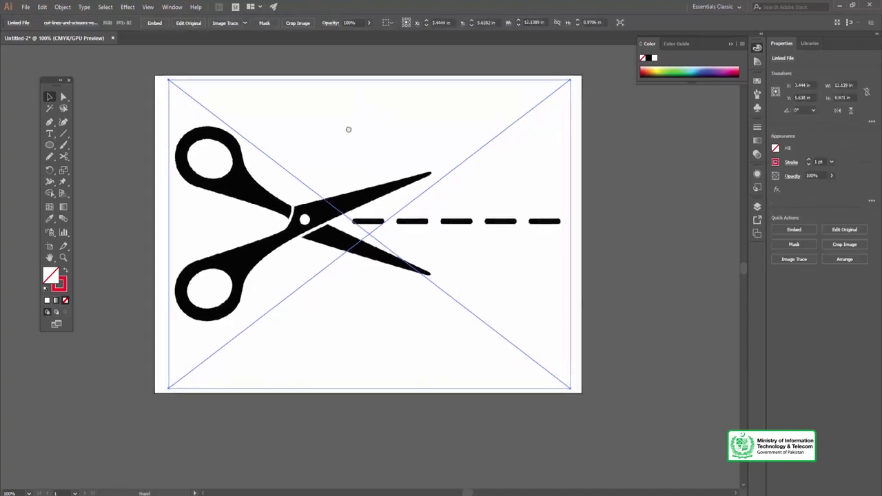
key("z")
left_click(321, 197)
left_click_drag(355, 220, 336, 170)
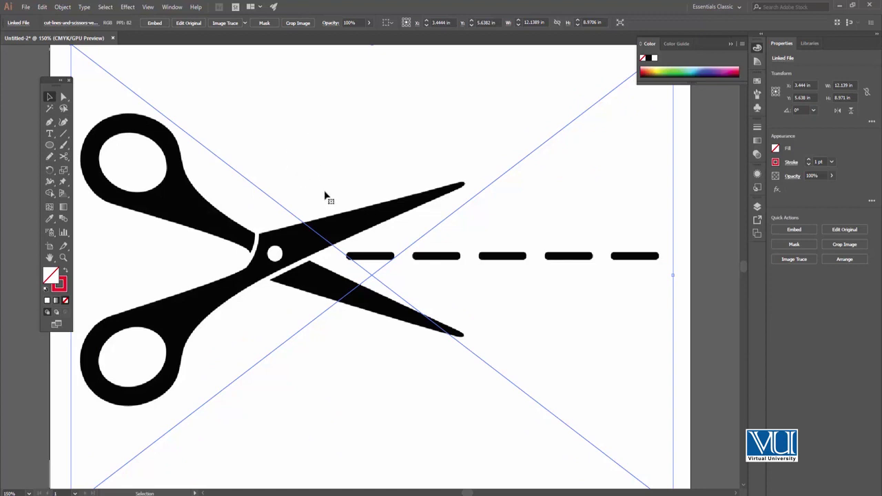
left_click(354, 228, "alt")
left_click_drag(358, 236, 335, 183)
left_click(349, 217)
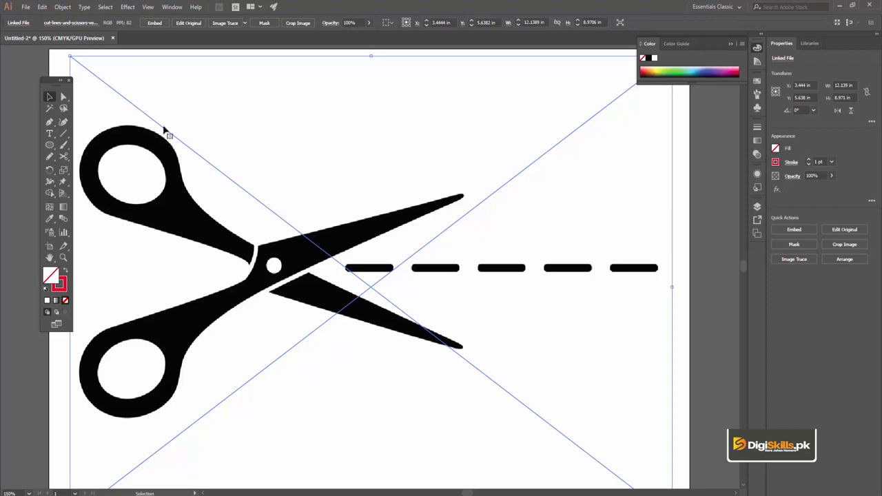
left_click_drag(159, 128, 168, 126)
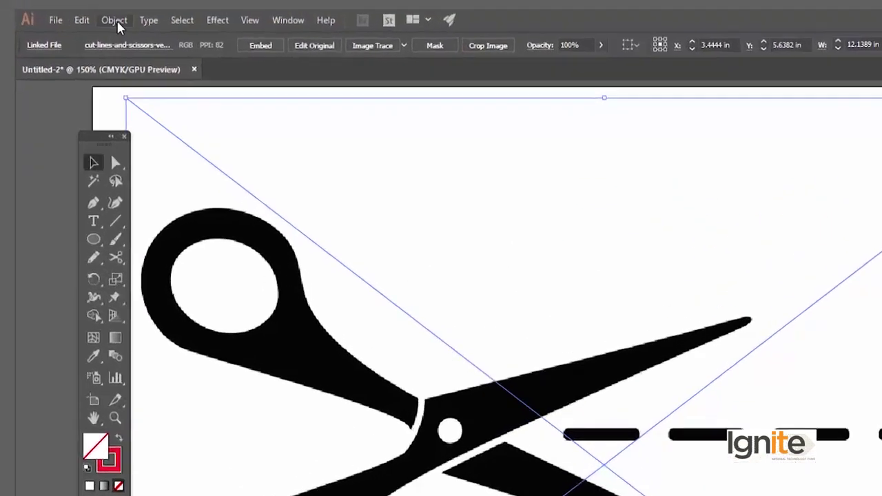
left_click(63, 7)
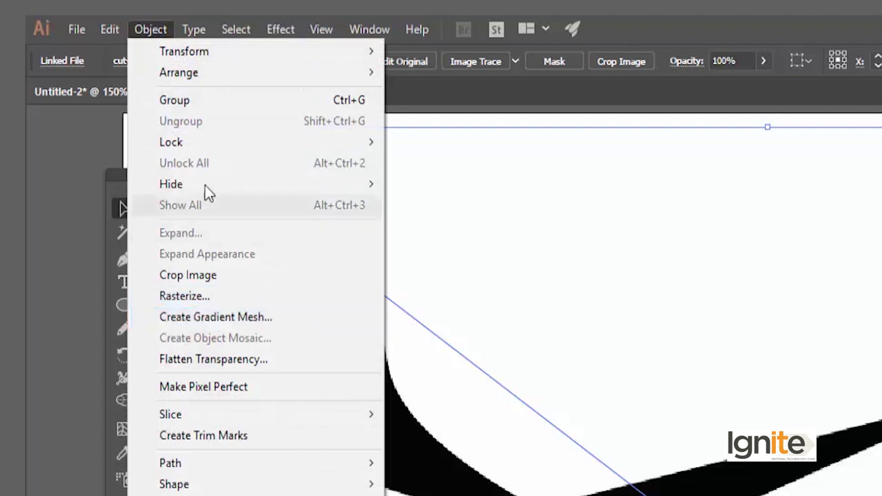
mouse_move(171, 142)
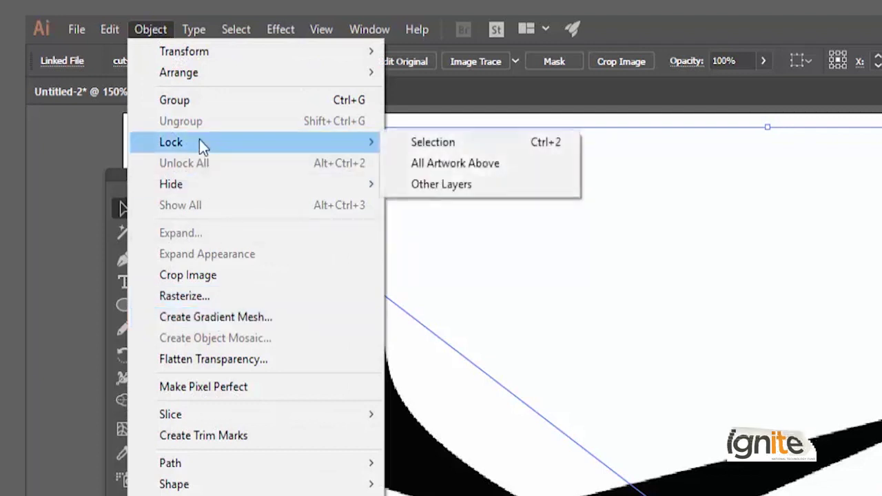
Lock the placed scissors image in place as a fixed tracing reference
left_click(420, 145)
key("z")
left_click(376, 276, "alt")
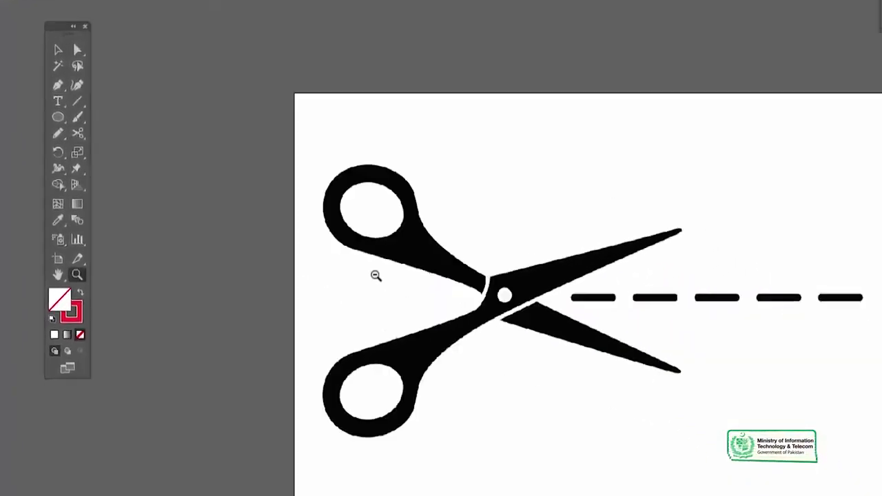
left_click_drag(479, 311, 434, 269)
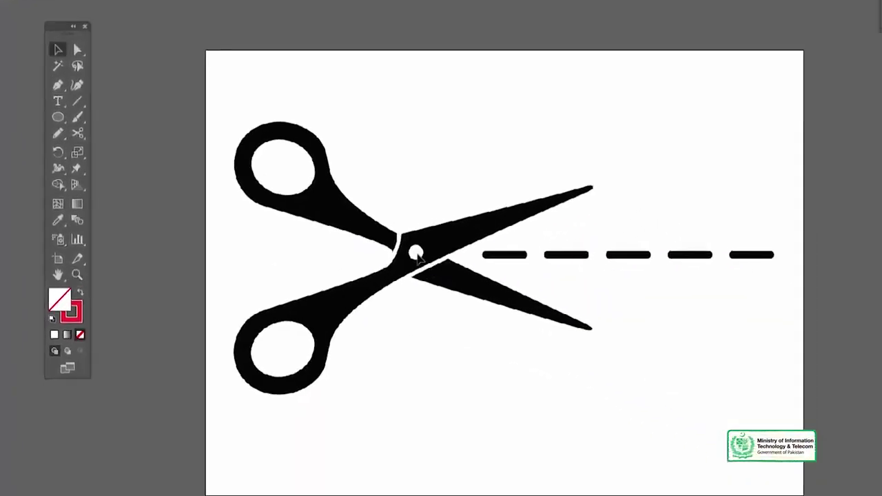
left_click(449, 257)
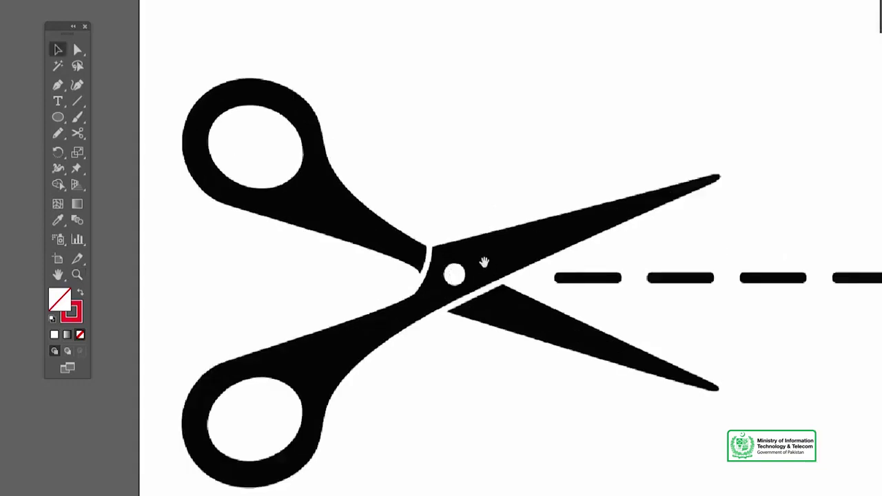
key("v")
key("alt+o")
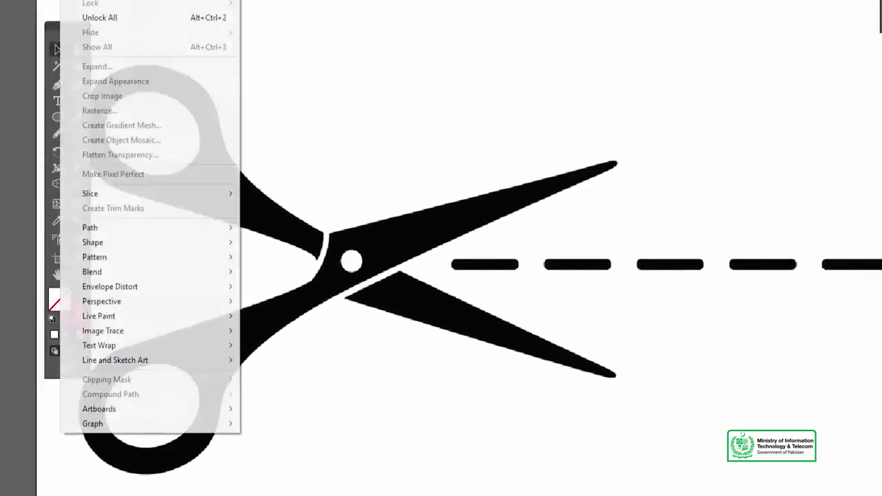
key("Escape")
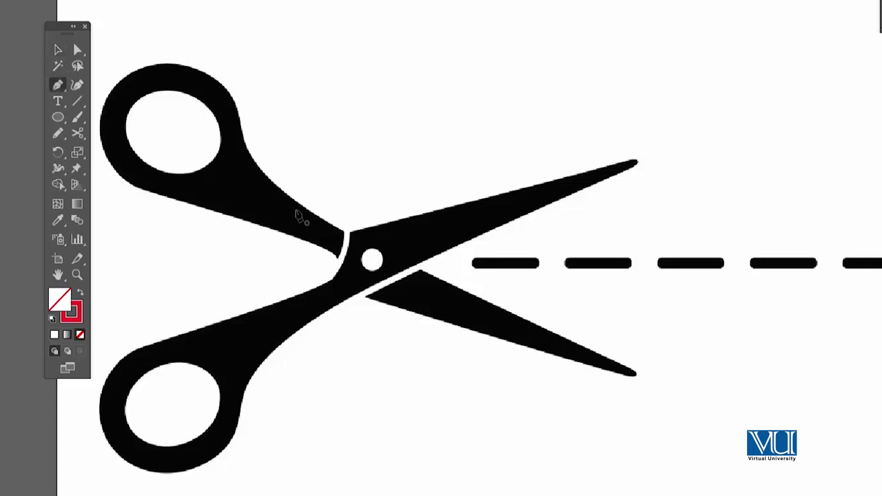
key("z")
left_click(195, 179)
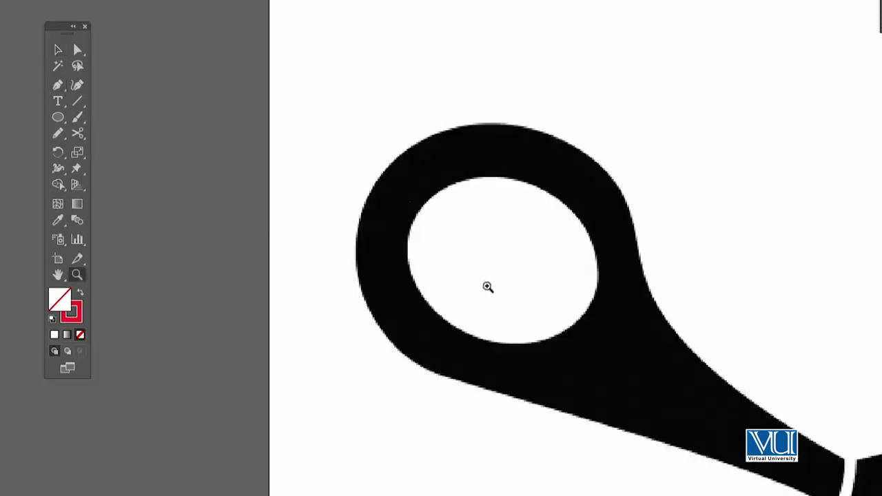
left_click(487, 287)
key("v")
left_click_drag(569, 301, 395, 269)
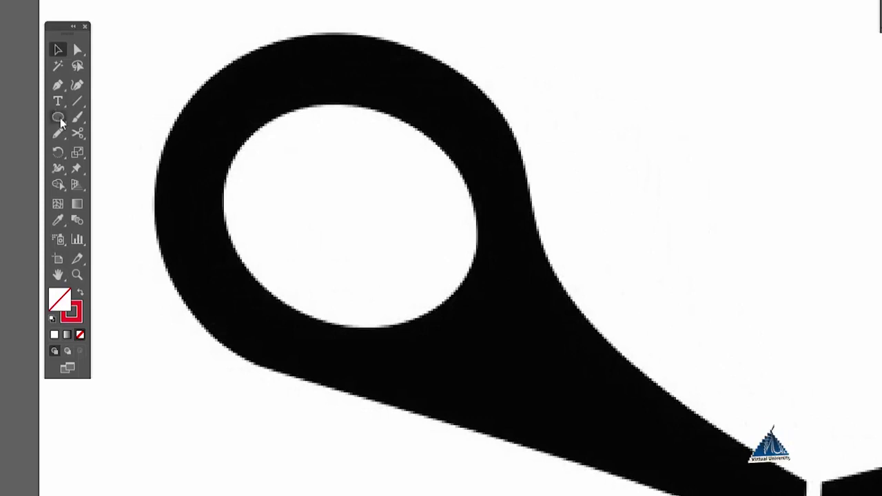
key("p")
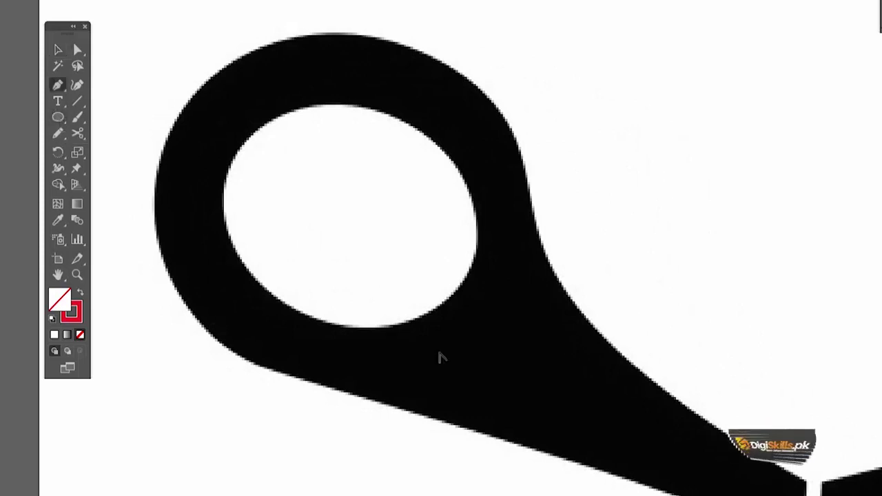
key("z")
left_click(480, 364, "alt")
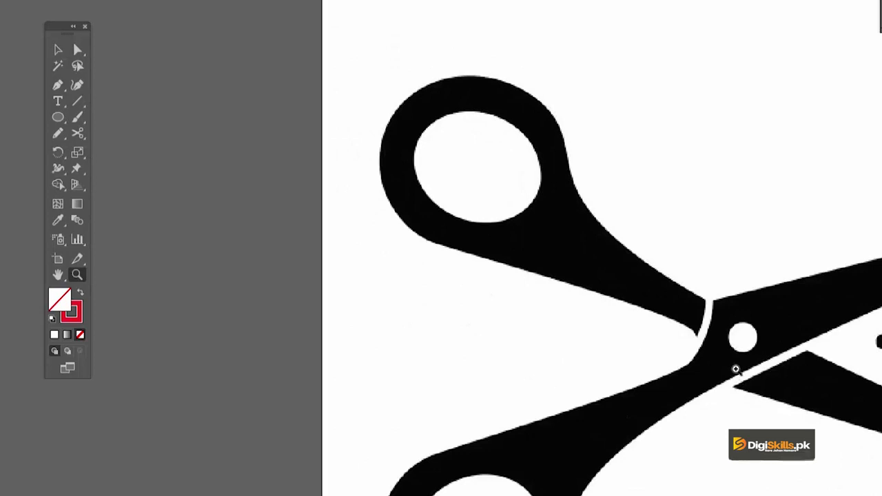
mouse_move(751, 350)
left_mouse_down()
mouse_move(525, 327)
mouse_move(597, 325)
mouse_move(591, 328)
left_mouse_up()
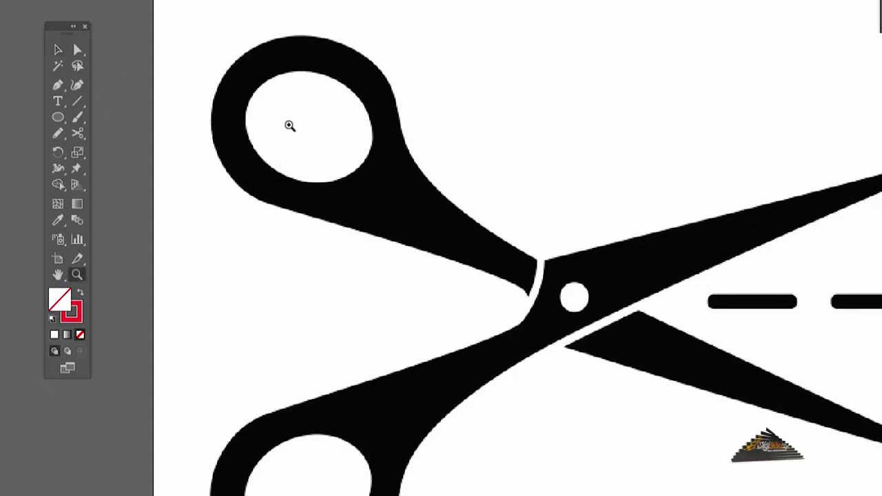
left_click(301, 135)
left_click(584, 334)
key("v")
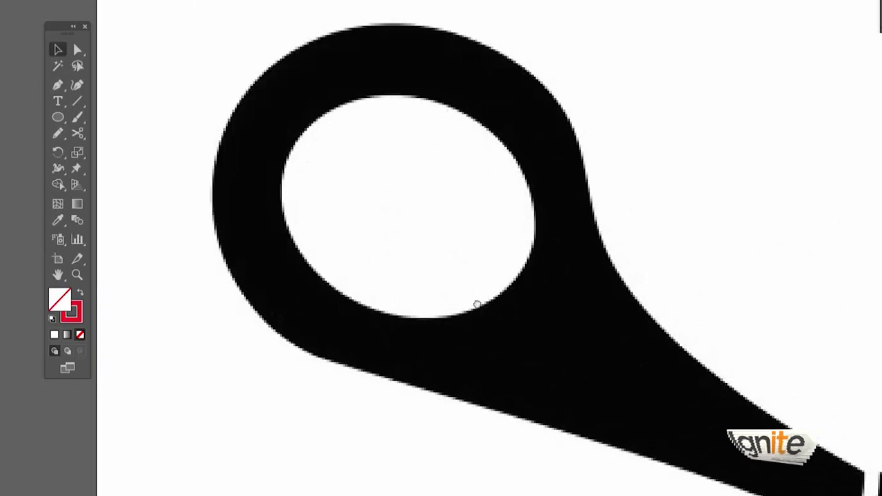
left_click_drag(477, 304, 420, 305)
key("p")
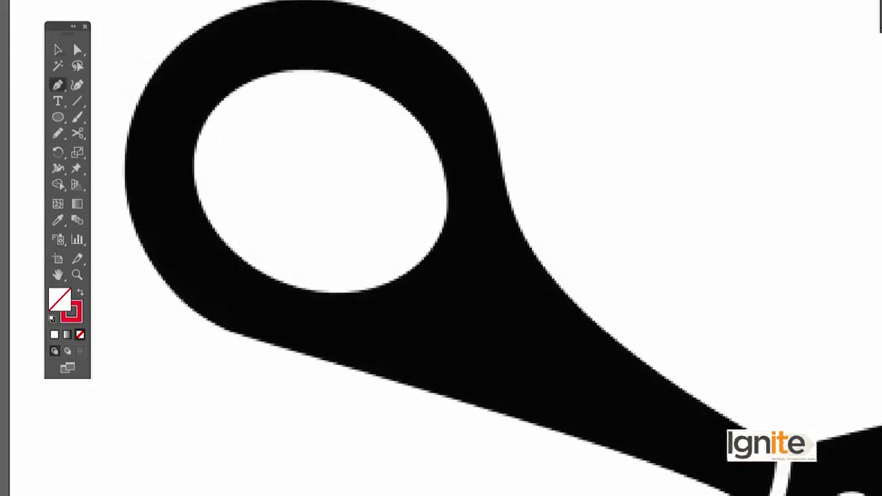
key("z")
left_click(776, 414)
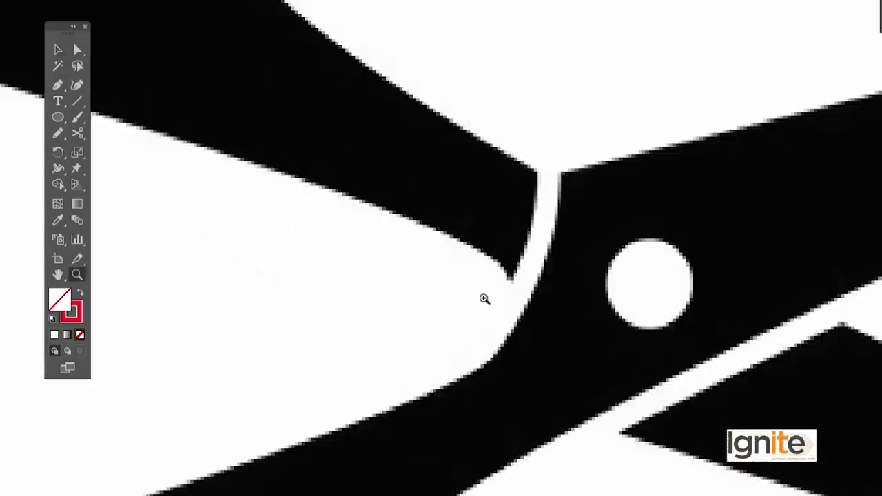
key("b")
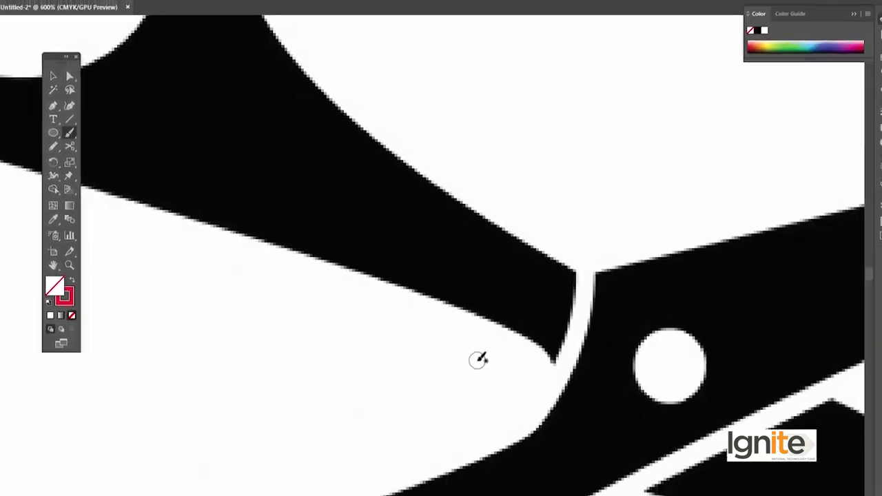
Continue the red pen path from the notch tip up the handle edge to the loop's top
key("p")
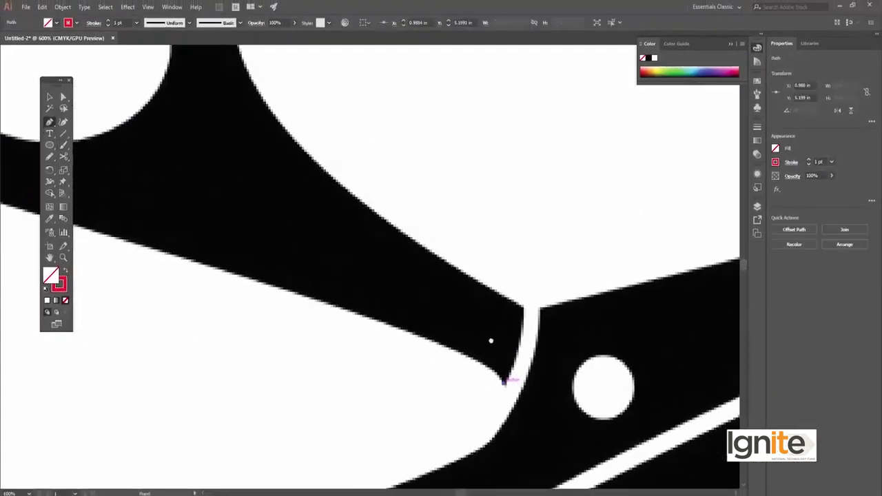
left_click(506, 379)
left_click_drag(509, 303, 502, 248)
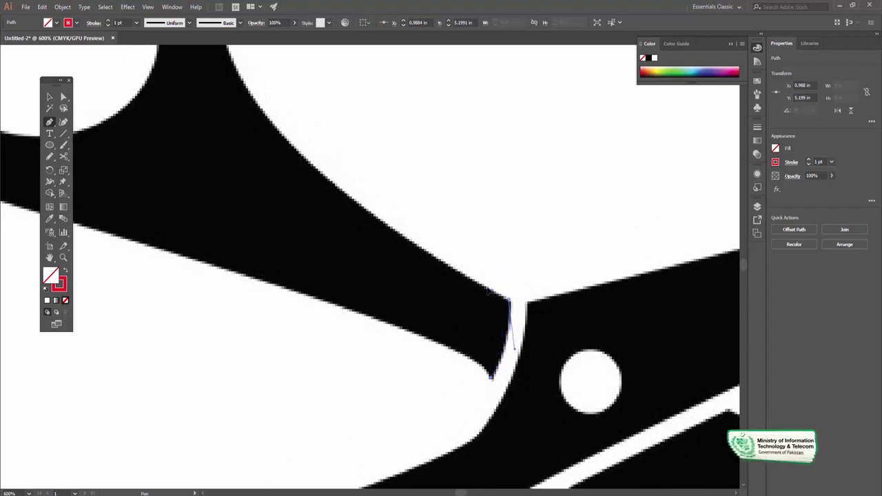
left_click_drag(325, 170, 410, 278)
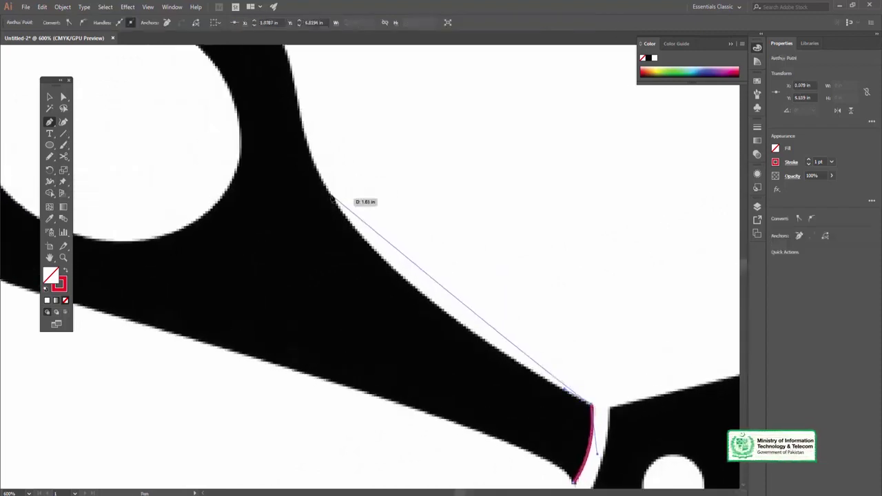
left_click_drag(331, 194, 324, 148)
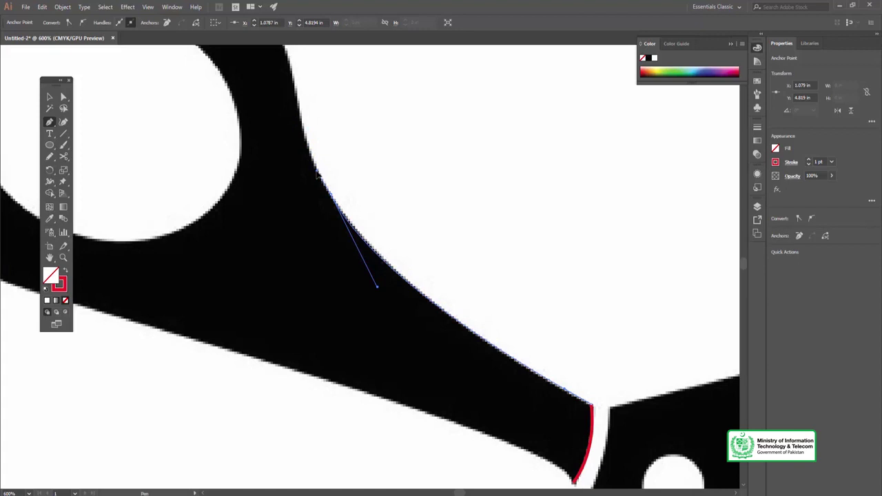
left_click_drag(352, 133, 376, 296)
mouse_move(331, 239)
left_mouse_down()
mouse_move(332, 208)
mouse_move(331, 252)
left_mouse_up()
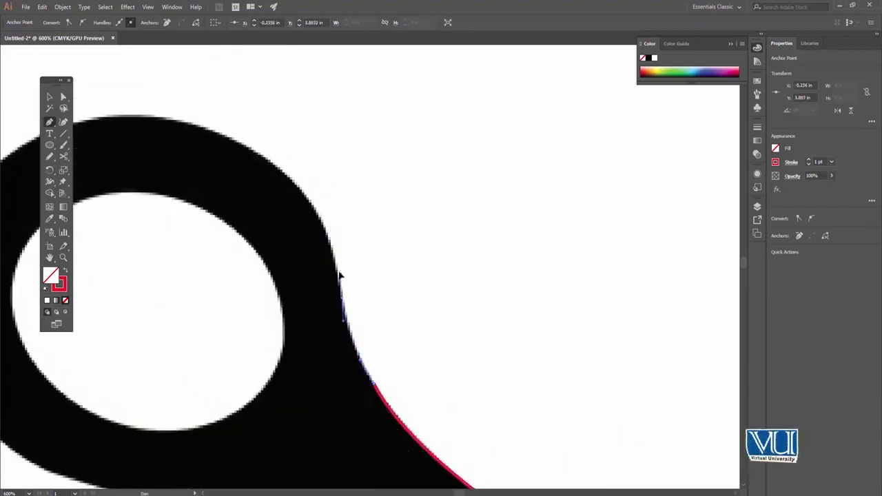
left_click_drag(281, 229, 429, 284)
left_click_drag(314, 198, 150, 172)
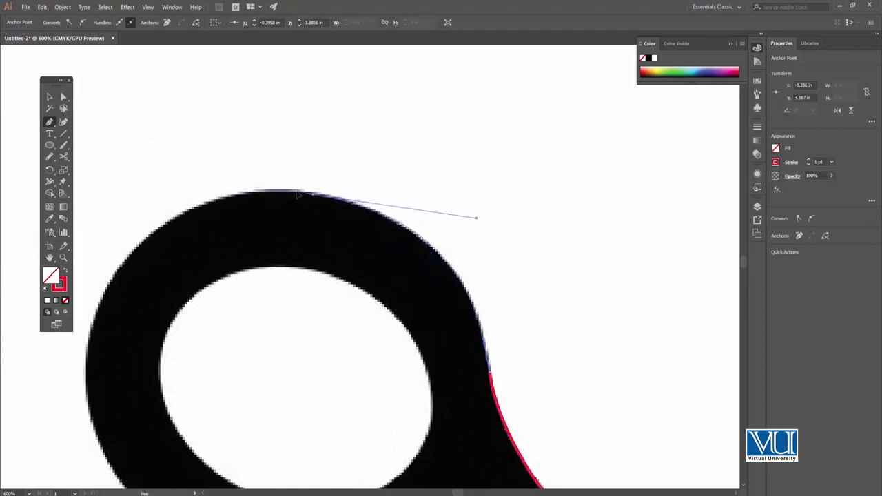
Trace around the loop's left side and down the handle's lower edge to the corner near the pivot
left_click_drag(212, 262, 250, 165)
mouse_move(135, 234)
left_mouse_down()
mouse_move(107, 379)
mouse_move(86, 398)
left_mouse_up()
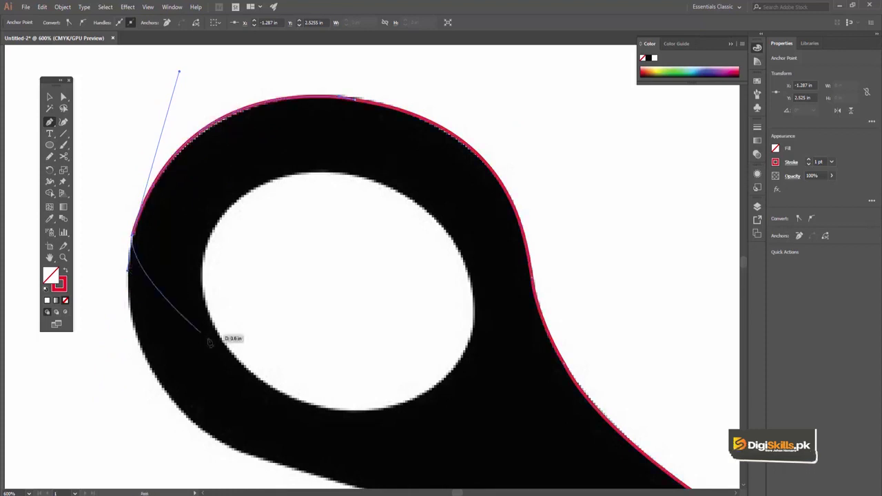
left_click_drag(209, 342, 184, 244)
mouse_move(229, 363)
left_mouse_down()
mouse_move(373, 433)
mouse_move(375, 423)
left_mouse_up()
left_click_drag(291, 380, 355, 413)
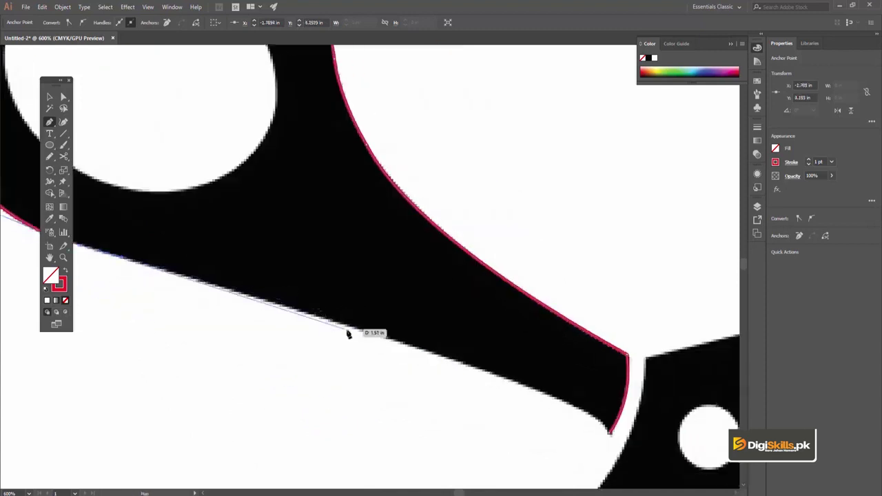
left_click_drag(356, 332, 378, 339)
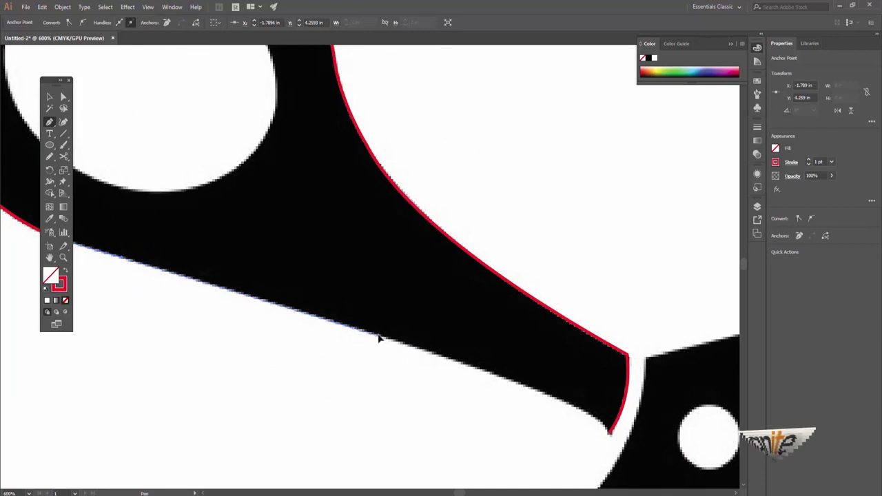
left_click_drag(412, 378, 383, 321)
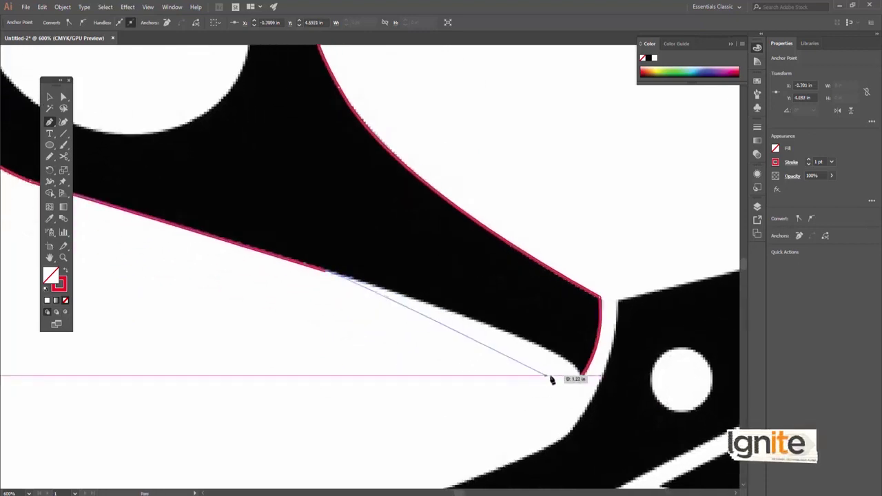
left_click(582, 377)
left_click_drag(606, 416, 594, 409)
Resume the trace from its endpoint and anchor it at the blade corner near the pivot
left_click(411, 332, "alt")
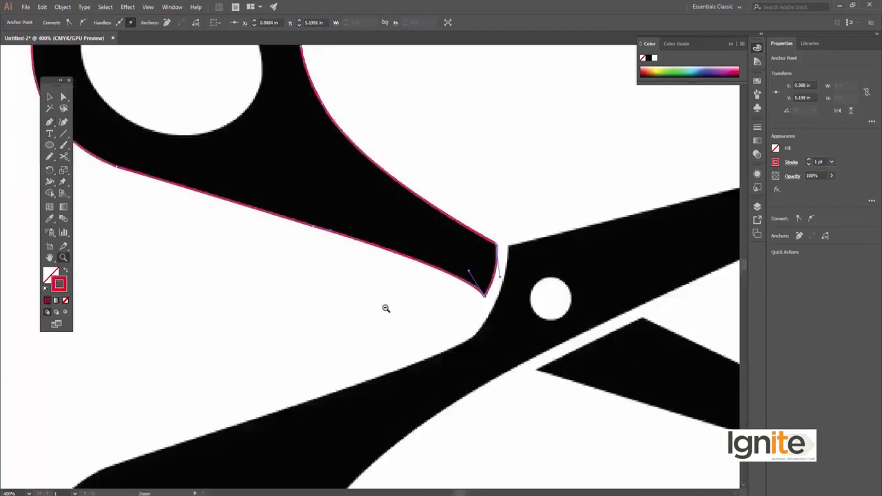
left_click(384, 305, "alt")
left_click(338, 293, "alt")
left_click(364, 330, "alt")
left_click(334, 270)
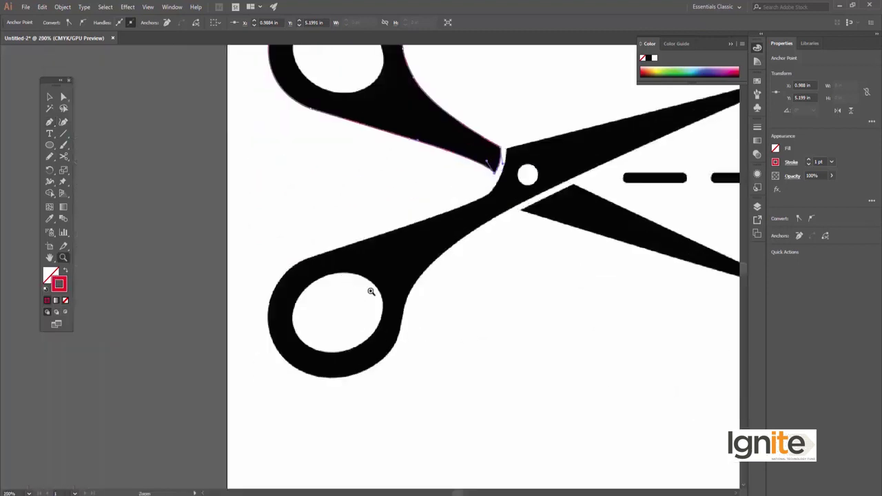
left_click(447, 259)
scroll(289, 325, "left", 2)
left_click(289, 325)
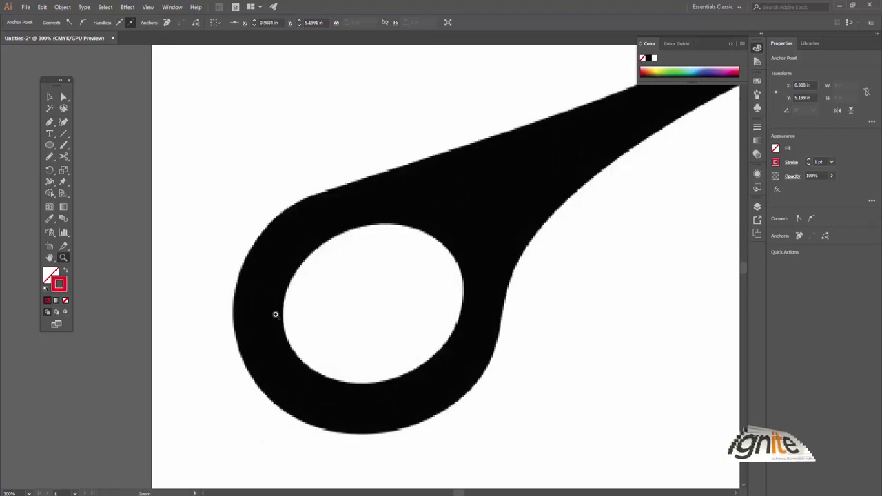
key("p")
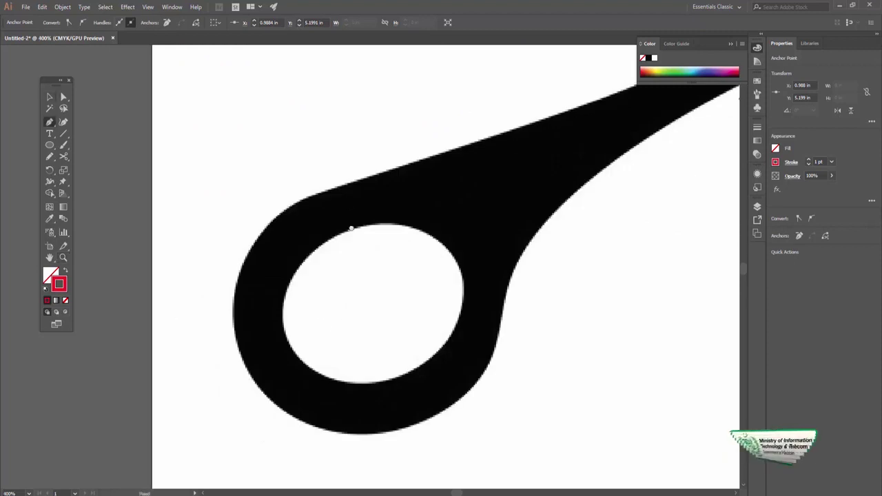
scroll(350, 232, "up", 2)
scroll(521, 231, "right", 5)
scroll(512, 258, "right", 3)
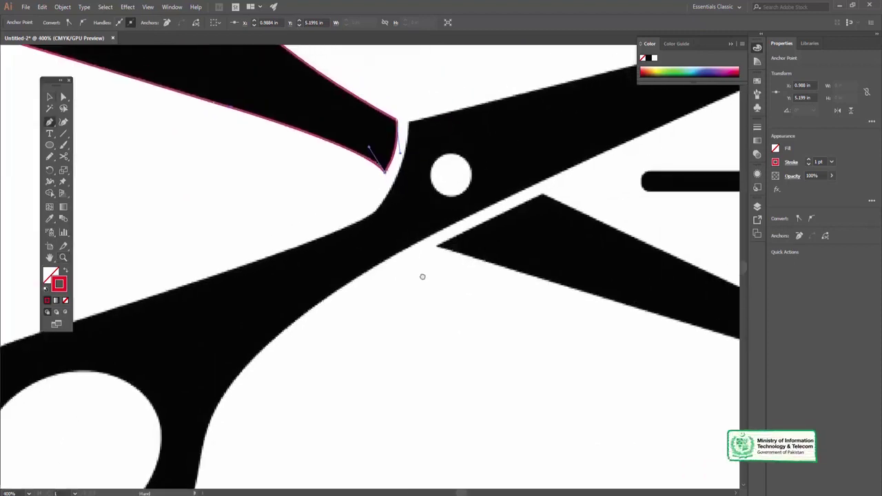
scroll(421, 275, "right", 4)
scroll(522, 202, "right", 4)
scroll(505, 216, "up", 3)
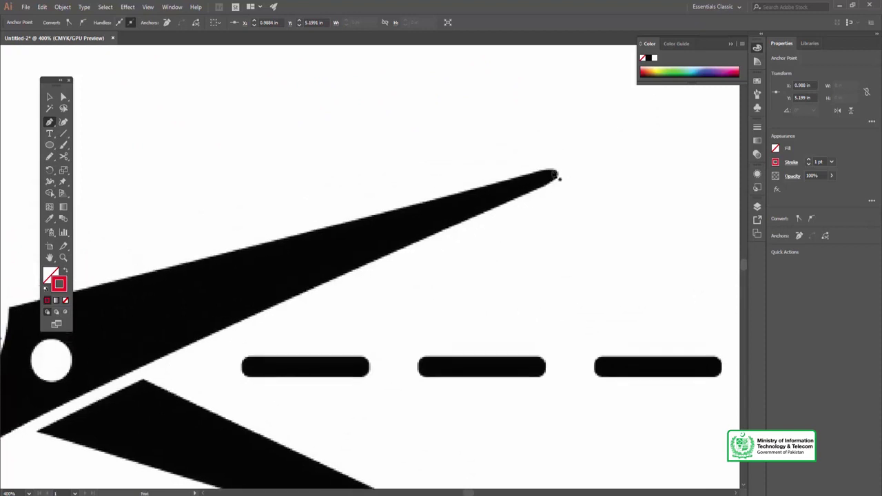
left_click(551, 174)
scroll(551, 179, "left", 10)
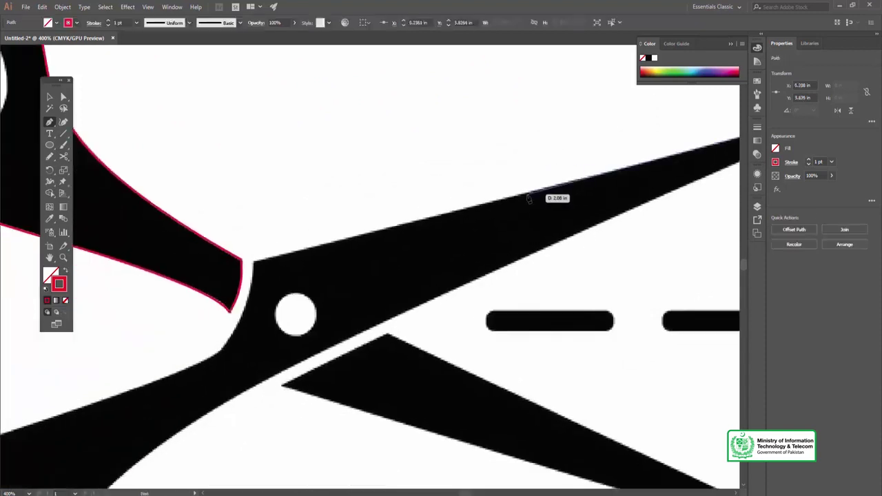
left_click(465, 217)
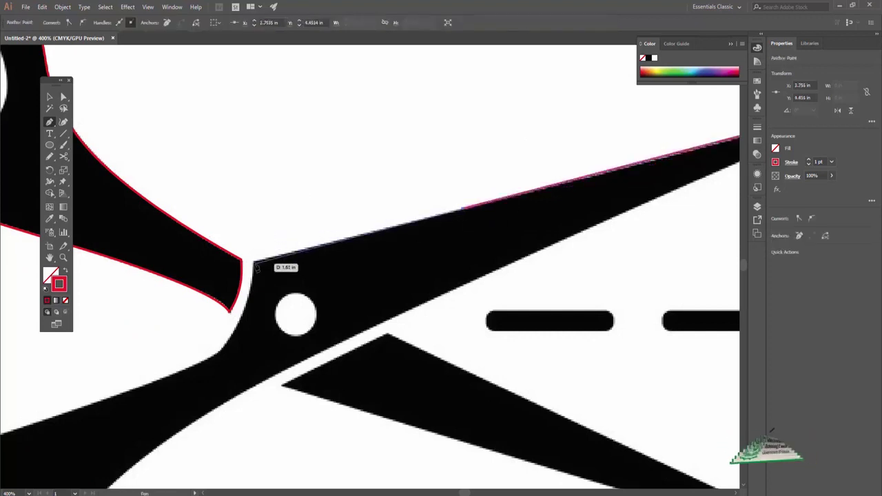
left_click(252, 261)
Trace along the lower handle's edge and around the left and bottom of its finger loop
left_click_drag(312, 288, 482, 163)
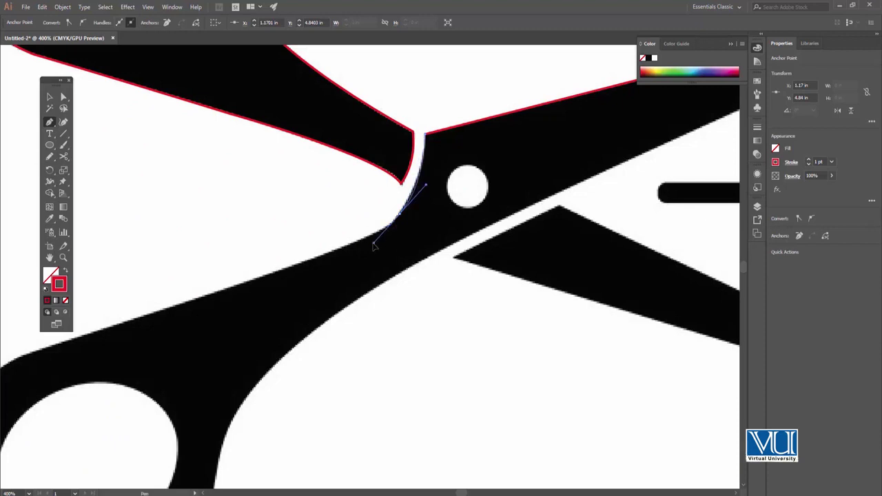
left_click_drag(358, 233, 516, 184)
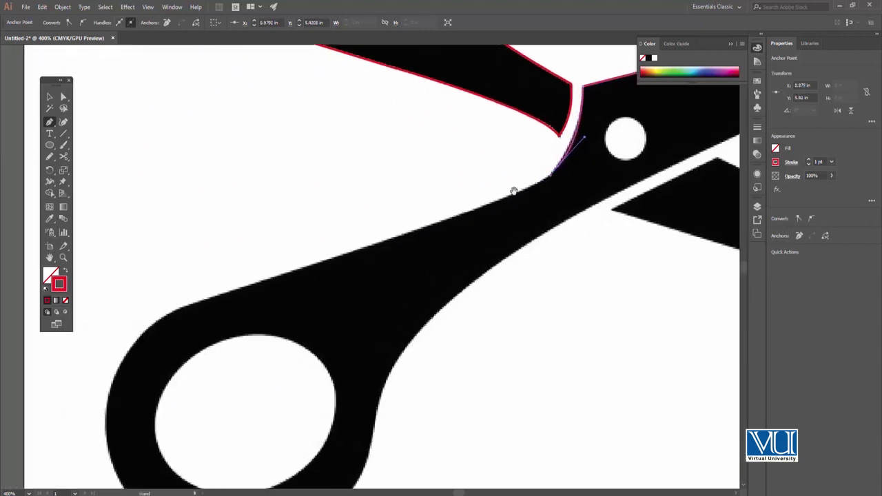
mouse_move(445, 221)
left_mouse_down()
mouse_move(384, 239)
mouse_move(581, 188)
left_mouse_up()
left_click(460, 198)
left_click(357, 230)
left_click_drag(291, 328, 276, 403)
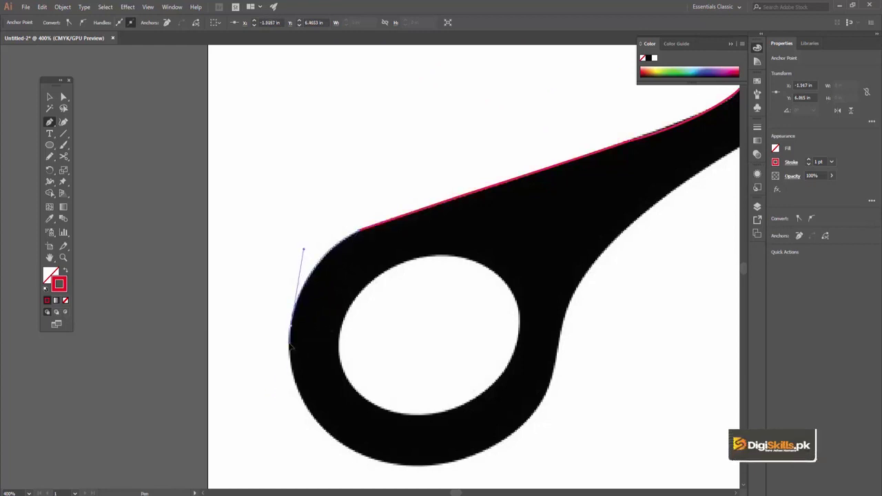
left_click_drag(363, 386, 294, 262)
left_click_drag(321, 340, 428, 369)
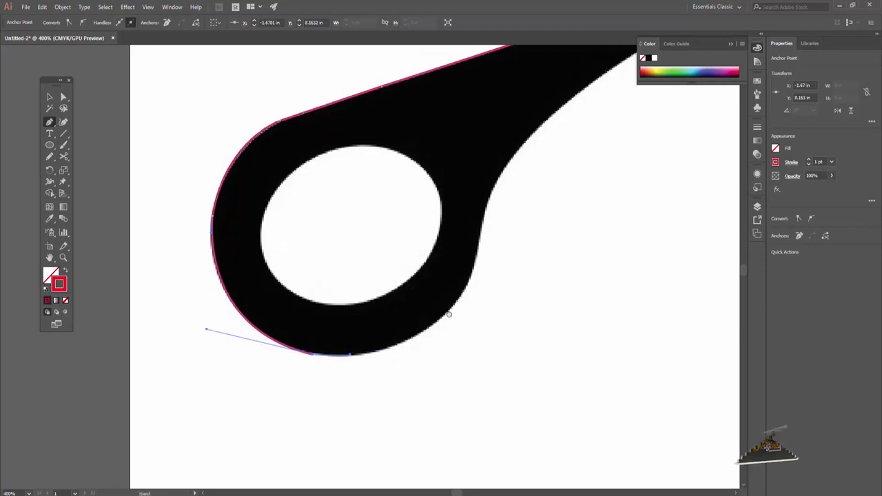
Continue the path up the loop's right side and the handle's inner curve toward the pivot
scroll(450, 311, "up", 3)
scroll(451, 311, "right", 2)
left_click_drag(434, 319, 449, 233)
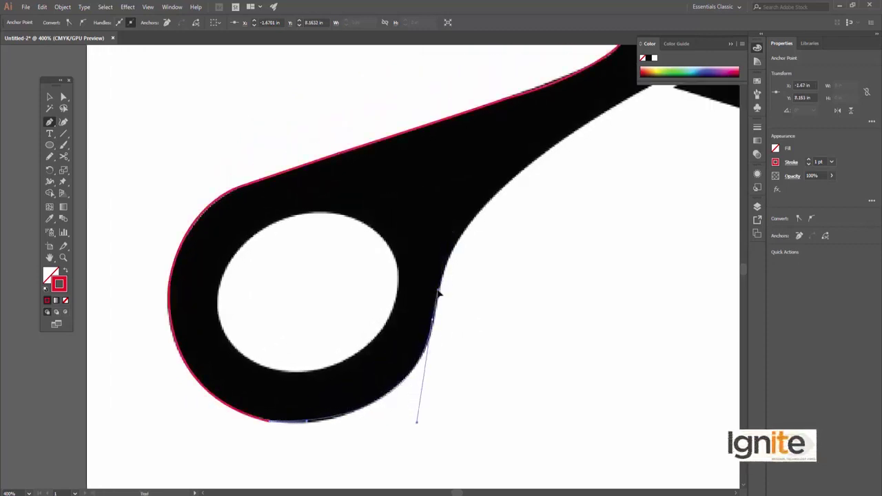
scroll(440, 298, "up", 1)
scroll(441, 298, "right", 1)
scroll(434, 290, "up", 2)
scroll(434, 289, "right", 2)
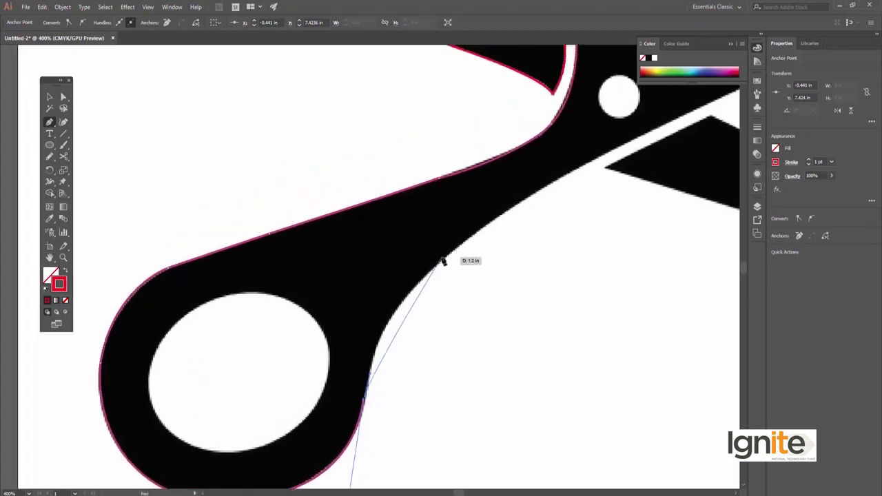
left_click_drag(444, 260, 506, 218)
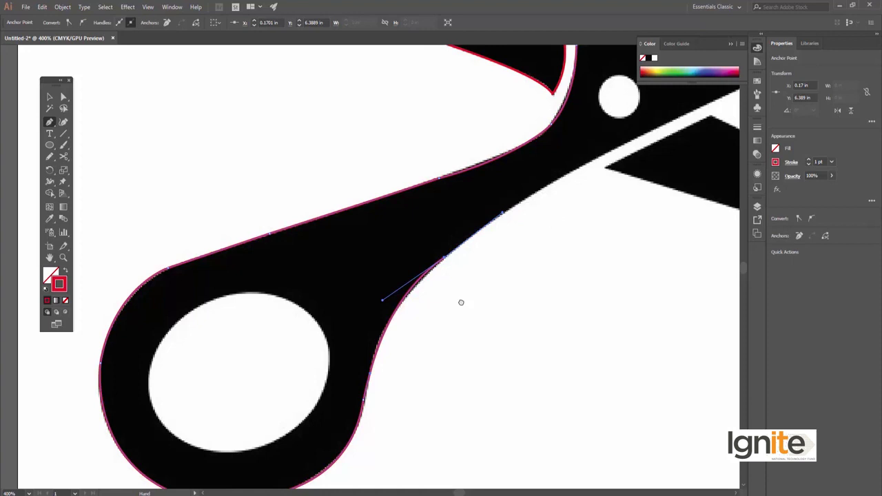
scroll(461, 301, "up", 2)
scroll(461, 301, "right", 2)
scroll(432, 308, "right", 1)
left_click_drag(449, 248, 523, 214)
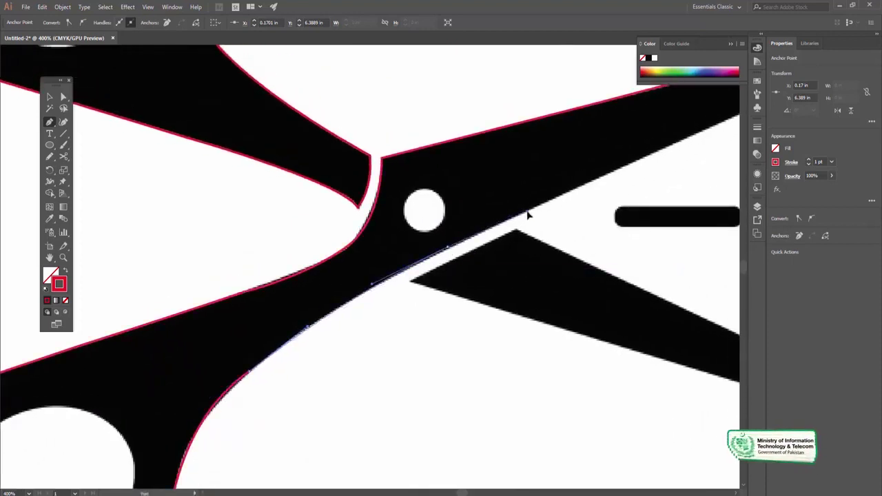
Extend the path along the blade's lower edge to a rounded point at its tip
scroll(602, 181, "up", 2)
scroll(602, 181, "right", 2)
scroll(482, 242, "up", 1)
scroll(482, 242, "right", 1)
left_click_drag(544, 206, 551, 203)
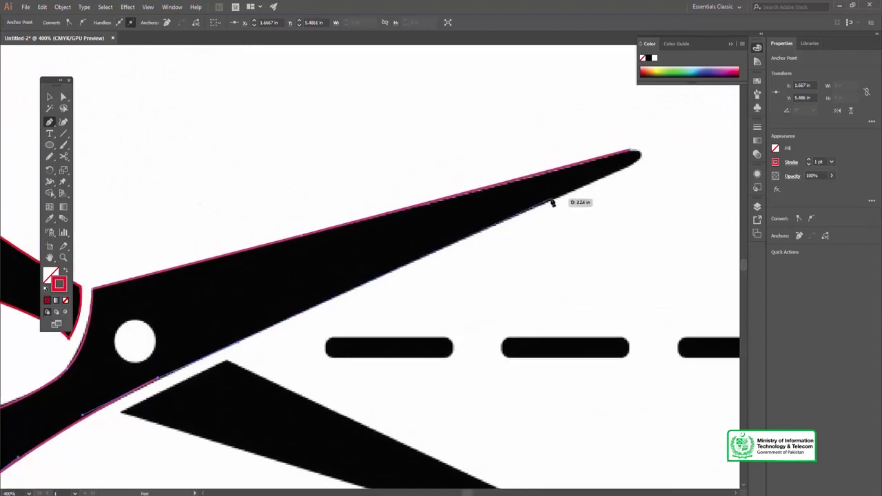
left_click(635, 154)
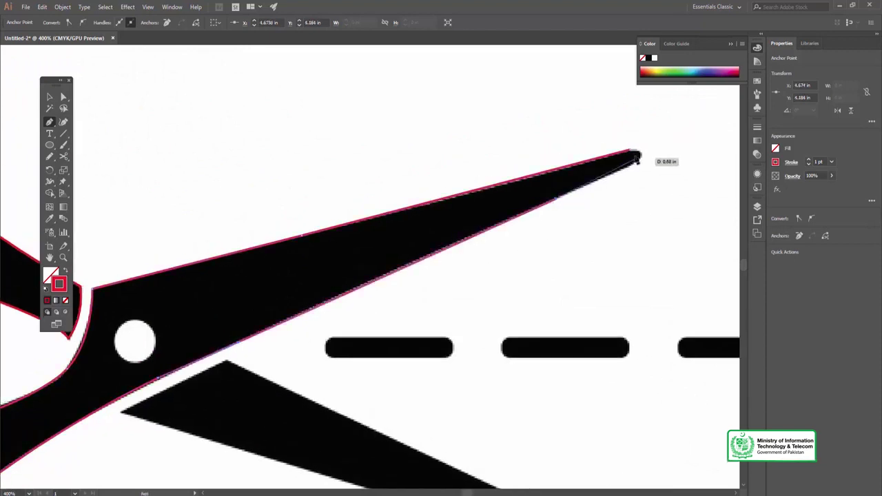
left_click_drag(629, 149, 588, 152)
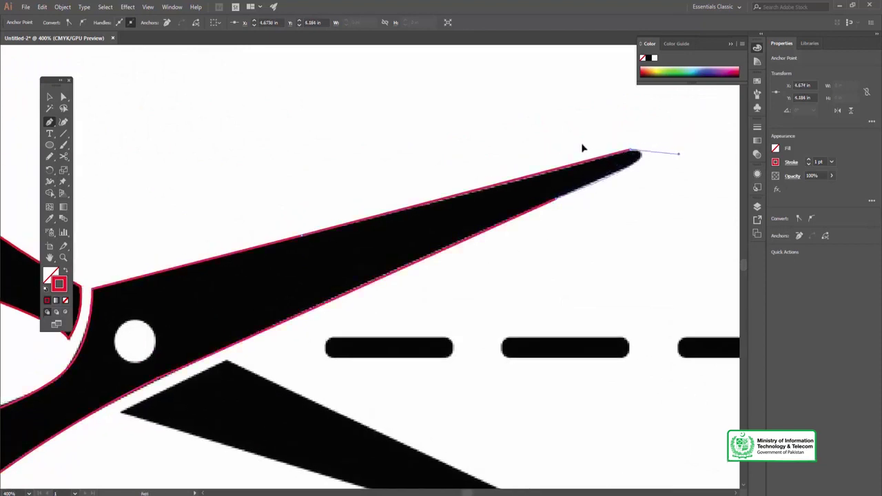
Zoom to the lower blade and start its outline at the top corner and left point
key("z")
left_click(356, 288, "alt")
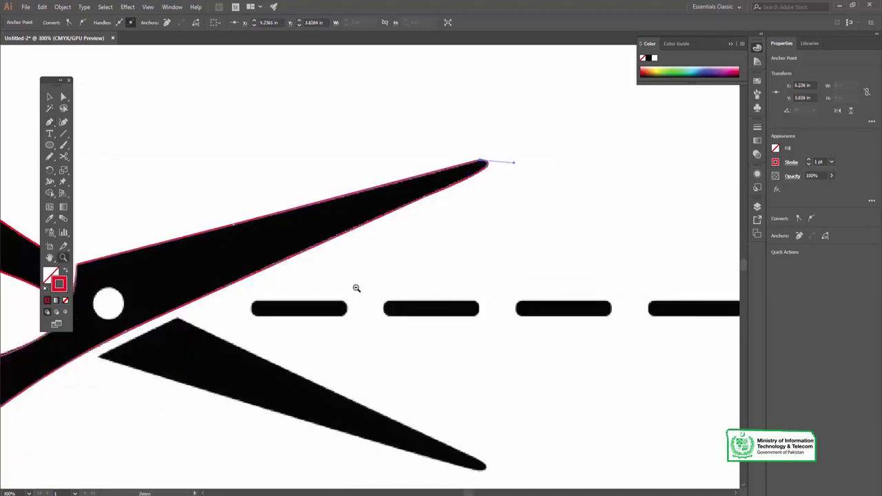
left_click(358, 289, "alt")
left_click(372, 298, "alt")
left_click(288, 267)
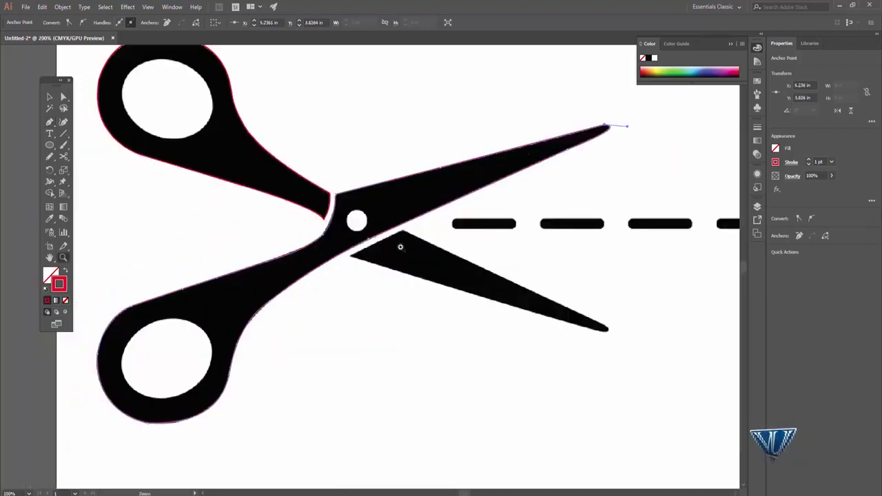
left_click(401, 247)
left_click(350, 281)
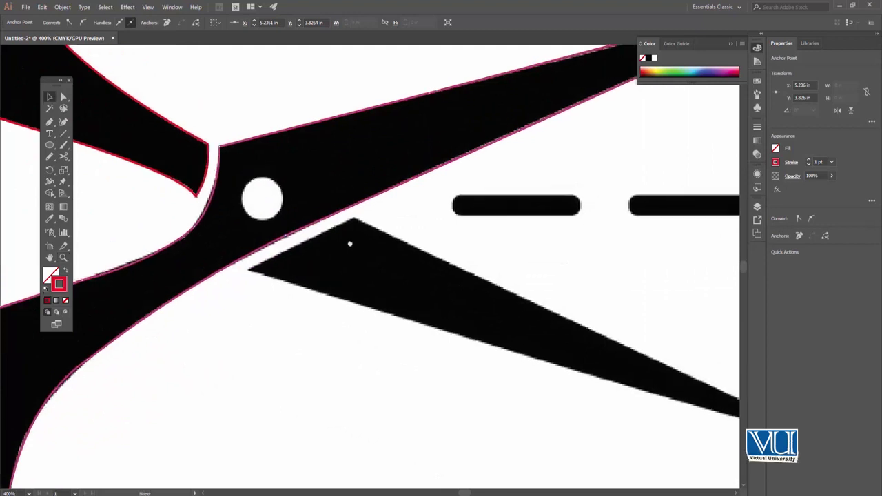
left_click_drag(350, 244, 332, 253)
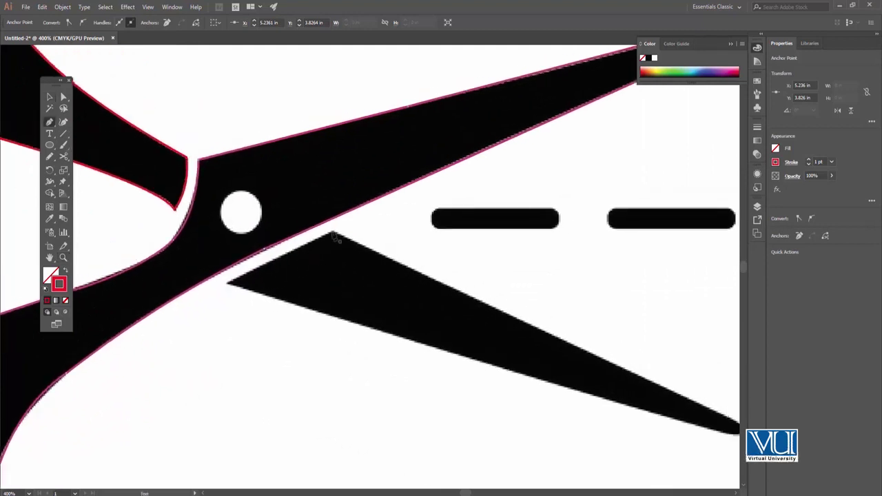
left_click(333, 233)
left_click(226, 285)
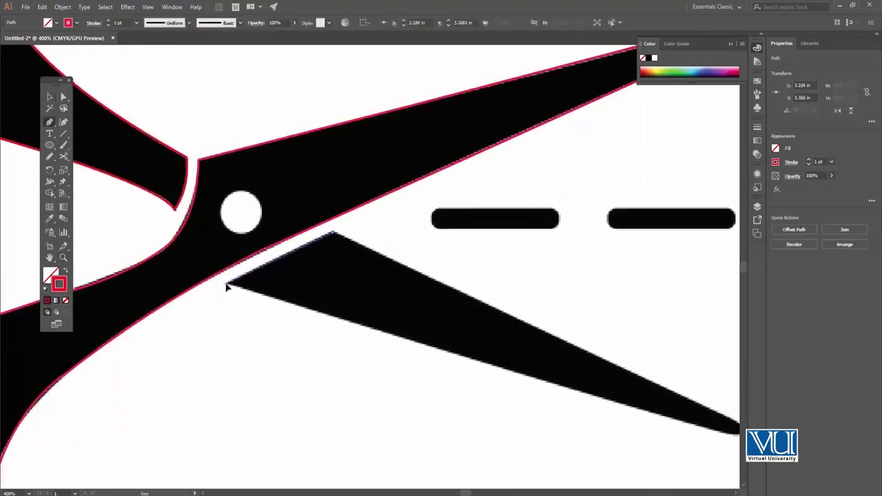
Trace the lower blade's bottom edge, curve around its tip, and anchor its upper edge
scroll(492, 347, "down", 2)
scroll(454, 324, "right", 5)
left_click(455, 336)
left_click(454, 338)
left_click_drag(559, 354, 505, 326)
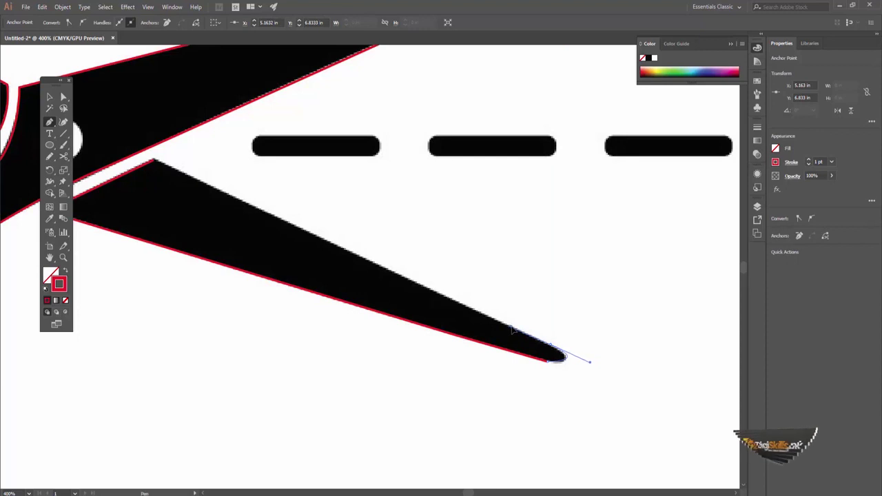
left_click_drag(397, 256, 646, 317)
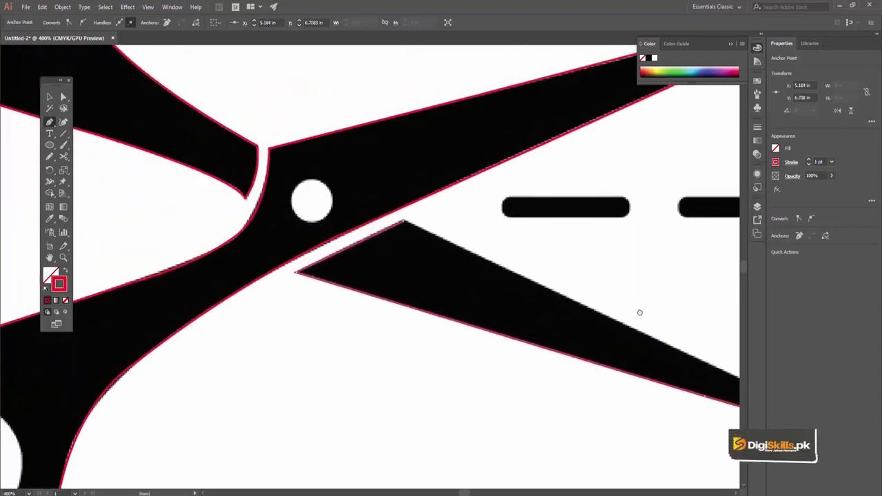
left_click(492, 263)
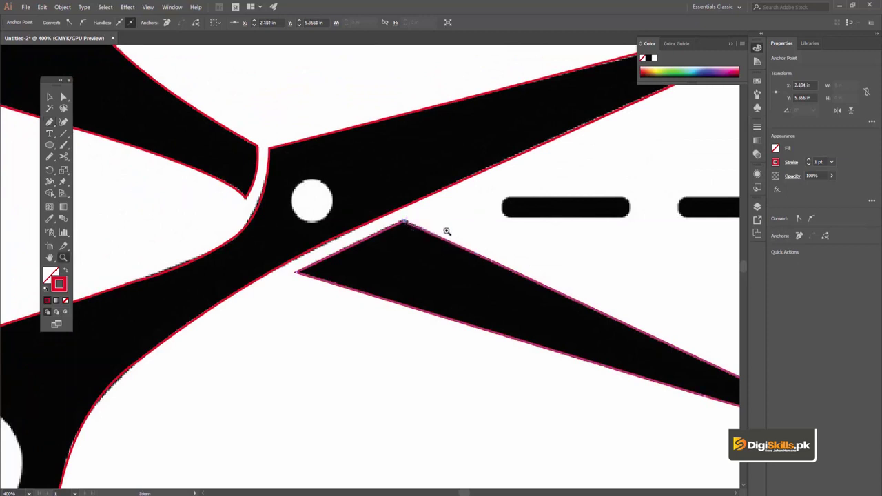
Zoom out to view the whole traced scissors and dashed line
left_click(465, 215, "alt")
left_click(463, 218, "alt")
left_click(383, 278, "alt")
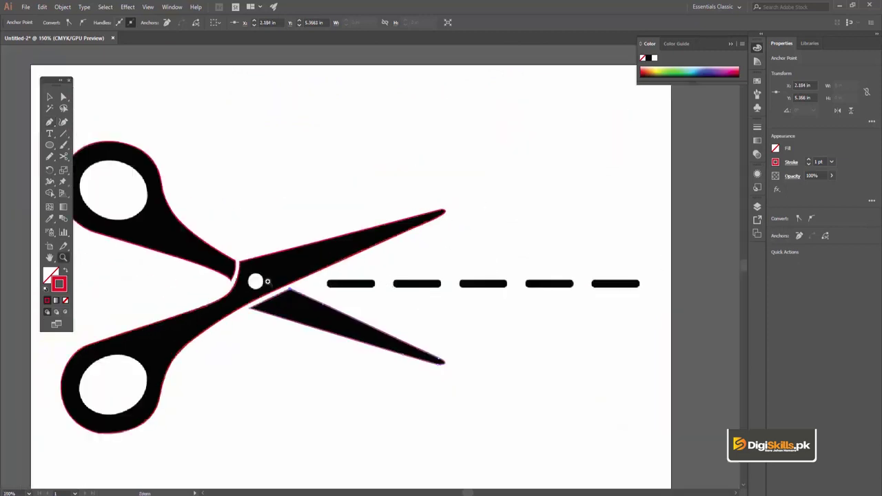
left_click(267, 281)
left_click(447, 263)
left_click_drag(264, 259, 347, 264)
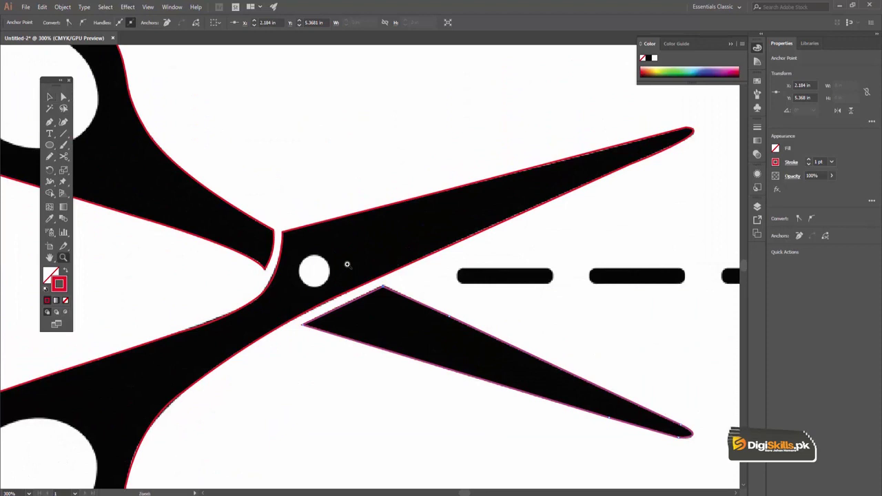
left_click(347, 264, "alt")
left_click(351, 266, "alt")
Draw an ellipse over the small pivot hole
key("v")
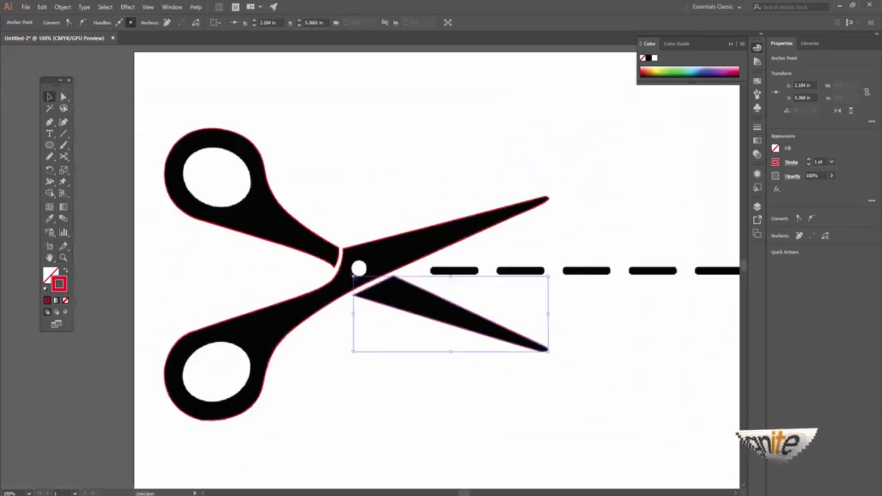
scroll(358, 268, "up", 1)
scroll(358, 269, "up", 1)
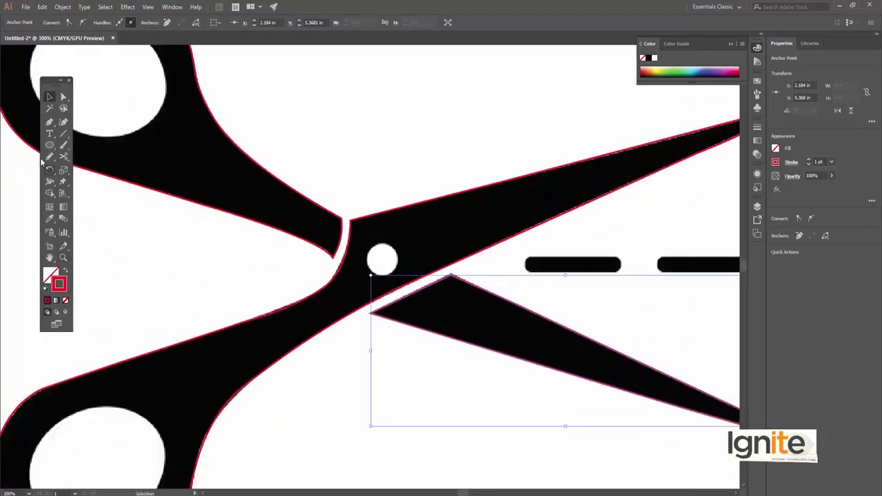
left_click_drag(48, 146, 88, 168)
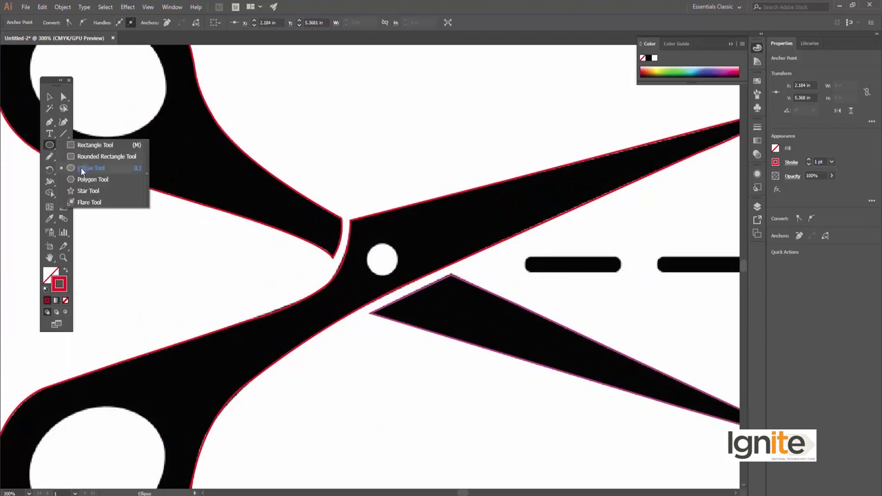
mouse_move(379, 257)
left_mouse_down()
mouse_move(398, 273)
mouse_move(429, 224)
left_mouse_up()
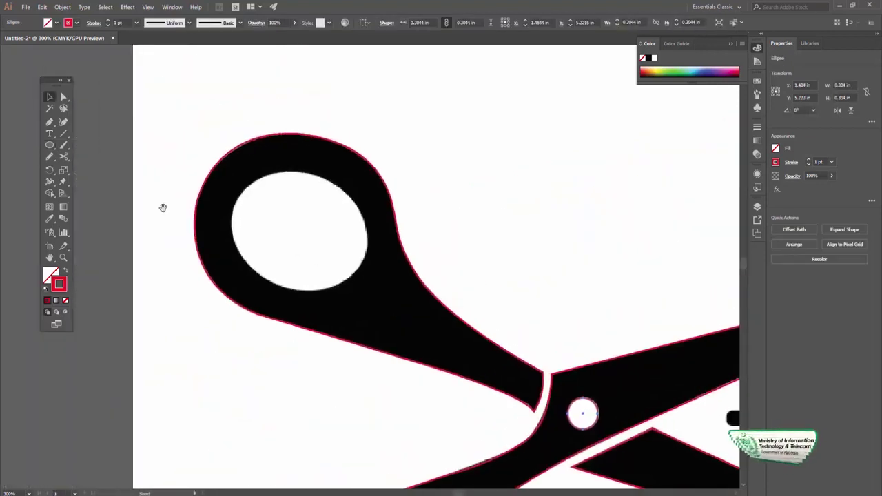
Draw a second ellipse inside the upper finger hole
left_click(53, 143)
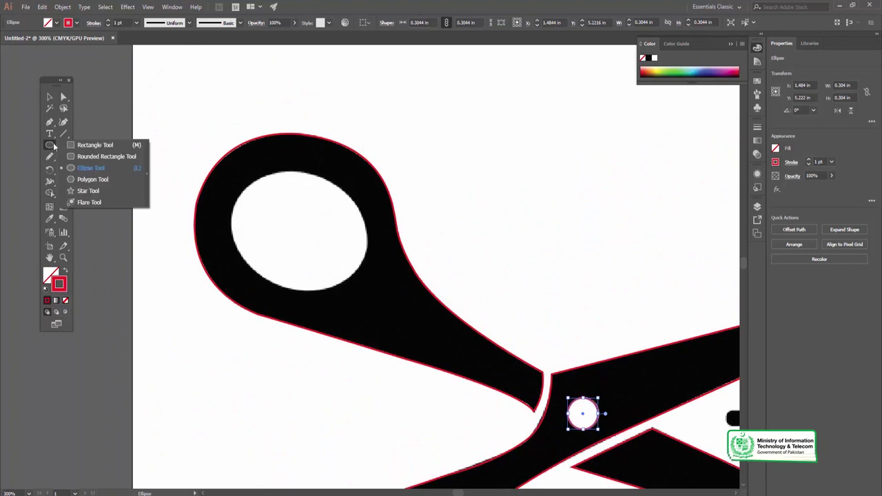
left_click(89, 169)
left_click_drag(223, 168, 365, 292)
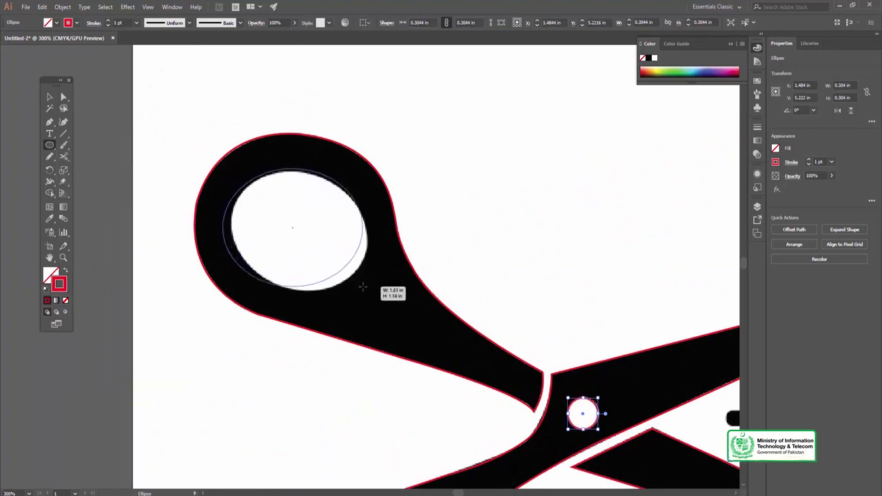
key("v")
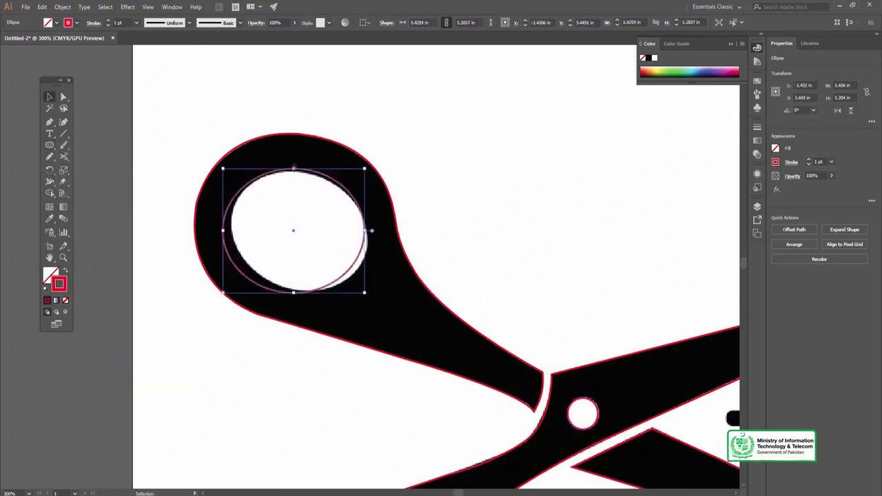
Resize the finger-hole ellipse to about 1.37 × 1.162 in to fit the white opening
left_click_drag(294, 169, 293, 172)
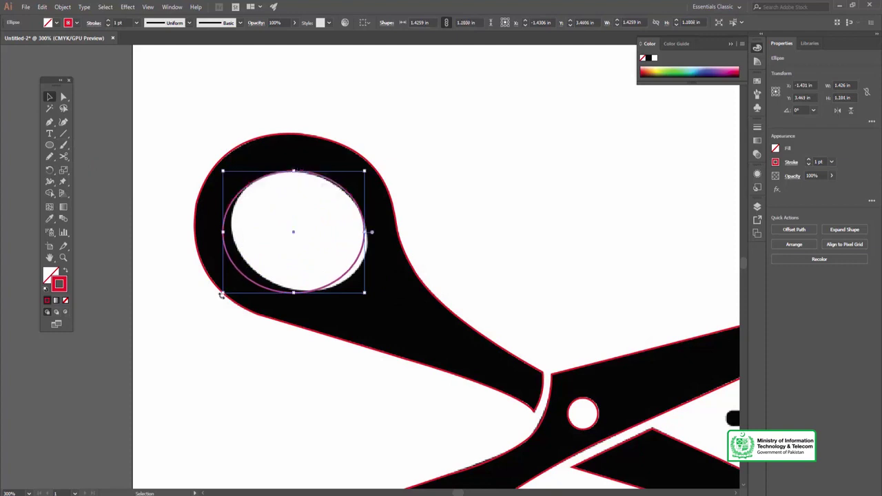
left_click_drag(222, 293, 232, 276)
left_click_drag(365, 276, 370, 293)
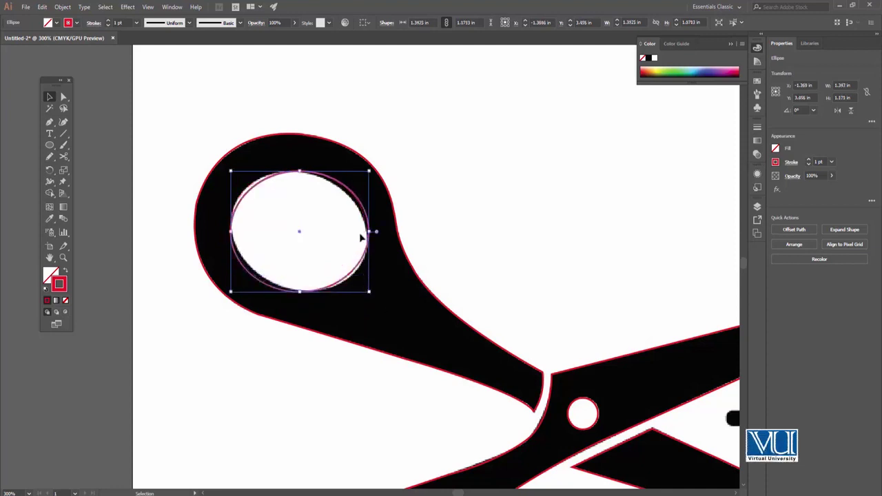
left_click_drag(369, 172, 366, 174)
left_click_drag(230, 173, 230, 167)
left_click_drag(366, 168, 364, 169)
left_click_drag(365, 230, 365, 230)
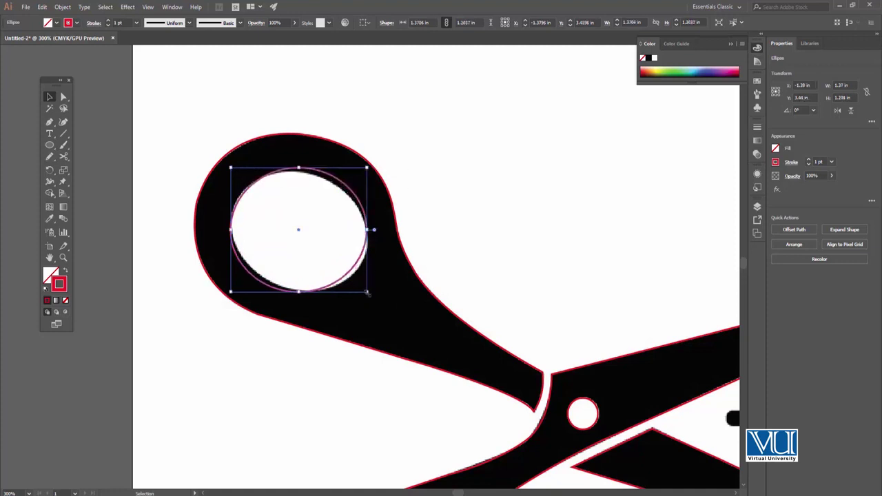
scroll(344, 272, "up", 1)
left_click_drag(282, 303, 283, 295)
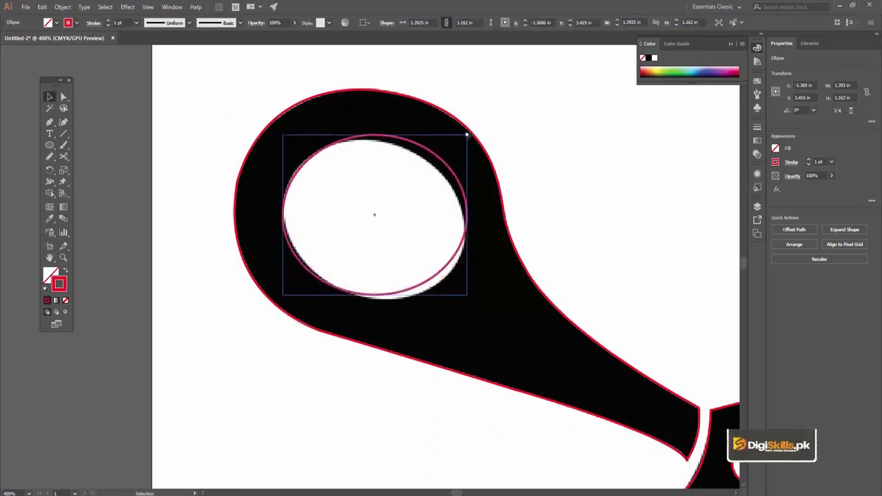
left_click_drag(467, 135, 464, 134)
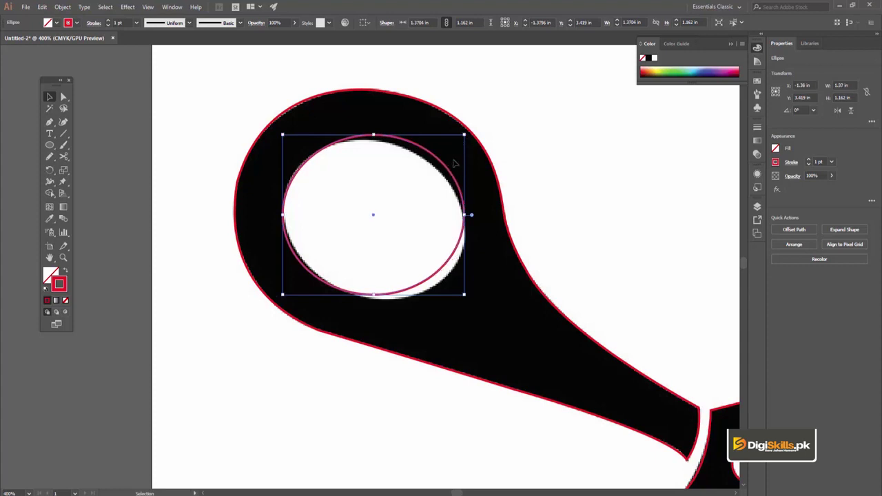
left_click(454, 164)
Trace the upper finger hole's tilted oval edge with a curved path of smooth anchors
key("p")
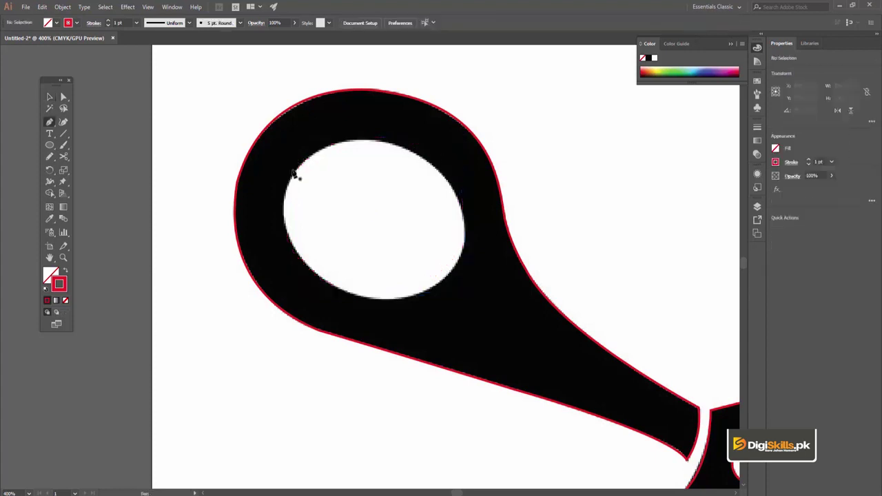
left_click(298, 166)
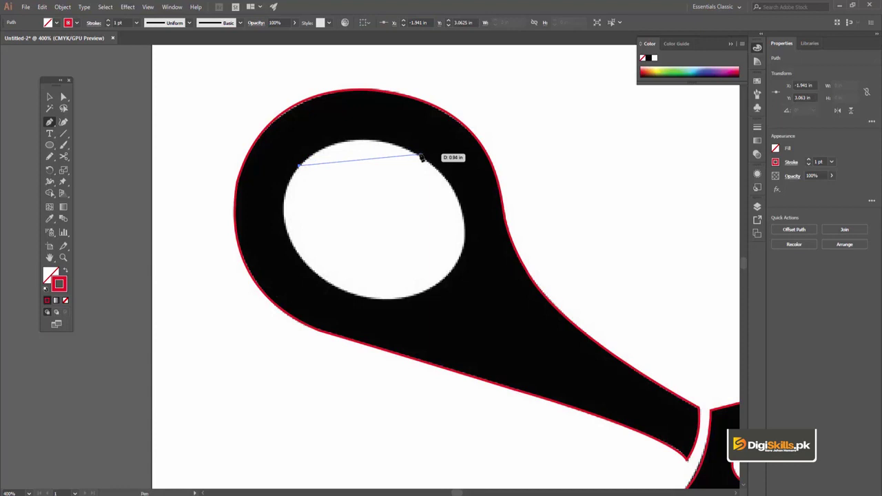
left_click_drag(425, 163, 503, 206)
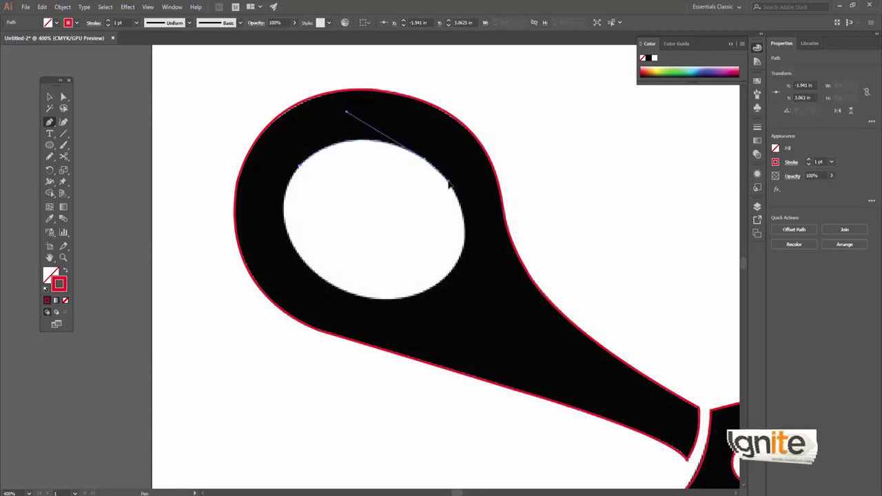
left_click_drag(503, 207, 449, 181)
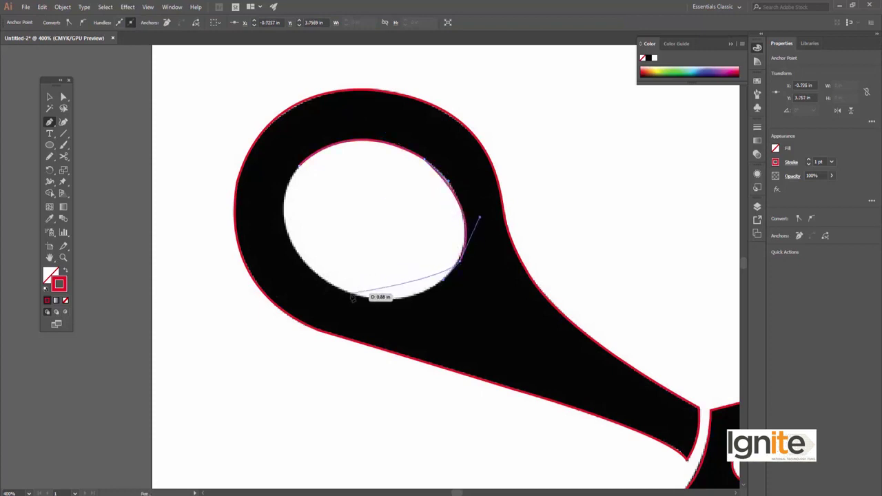
left_click(294, 274)
mouse_move(345, 204)
left_mouse_down()
mouse_move(364, 237)
mouse_move(378, 168)
mouse_move(384, 172)
left_mouse_up()
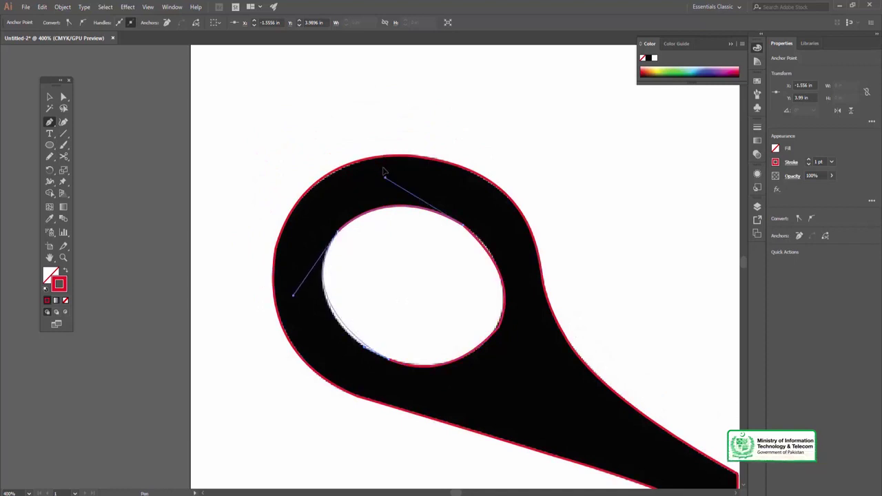
key("ctrl+minus")
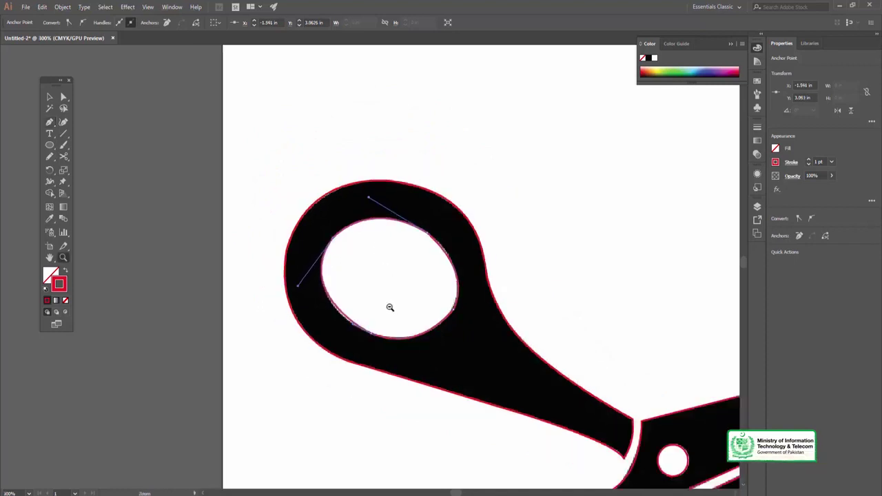
key("ctrl+minus")
key("ctrl+minus")
key("ctrl+minus")
key("ctrl+plus")
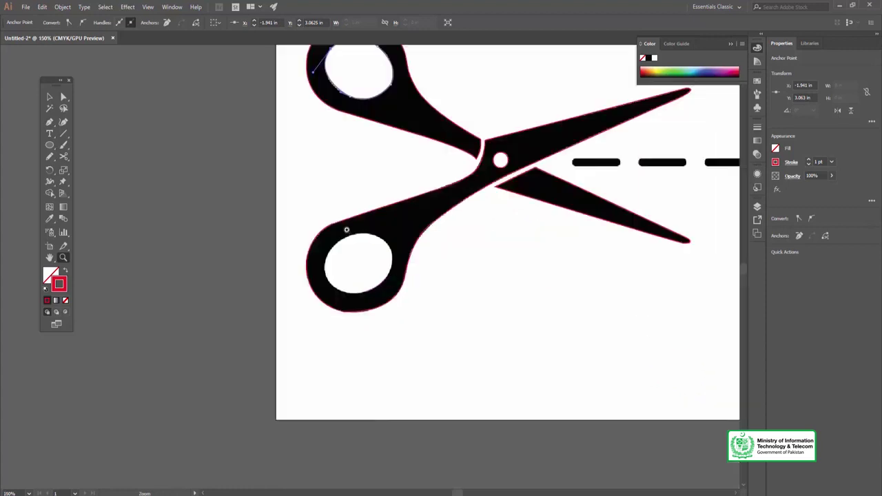
Outline the lower handle's finger hole with curved anchors, closing the path at its top edge
left_click(357, 262)
left_click(377, 266)
left_click(376, 257)
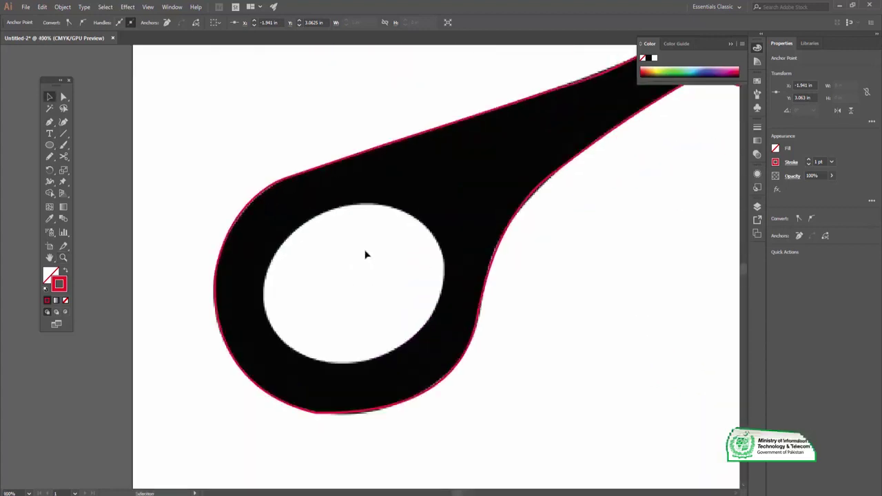
key("p")
left_click(337, 207)
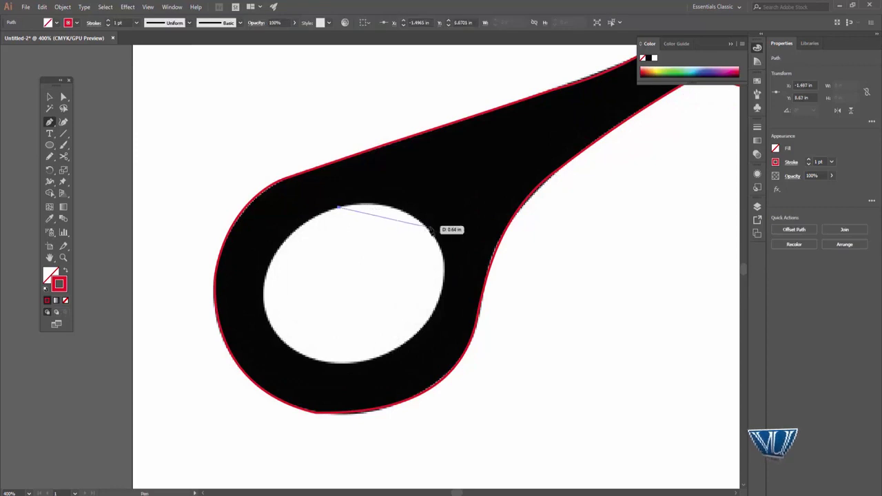
left_click_drag(429, 228, 463, 276)
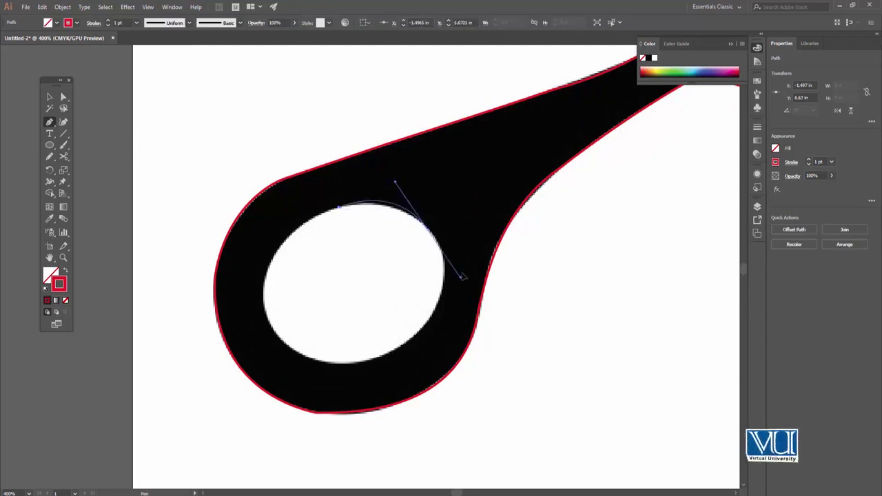
mouse_move(416, 336)
left_mouse_down()
mouse_move(387, 353)
mouse_move(376, 394)
left_mouse_up()
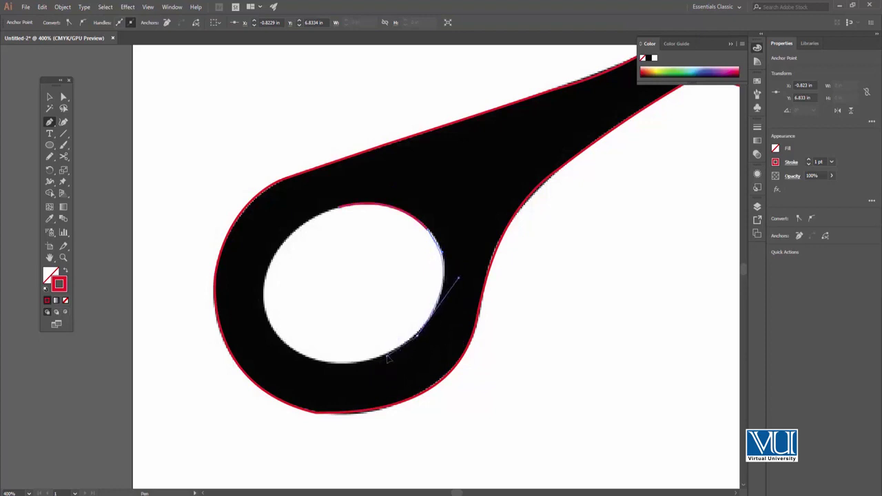
left_click_drag(269, 322, 315, 392)
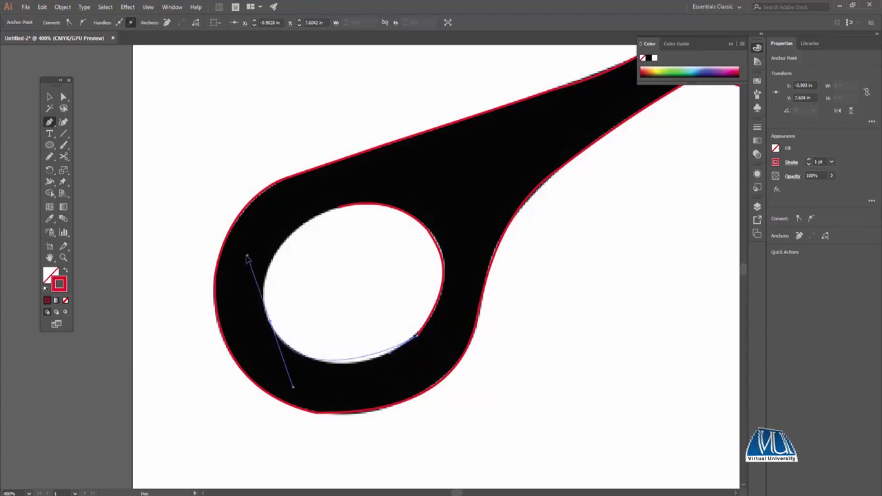
left_click_drag(338, 206, 427, 176)
key("v")
key("z")
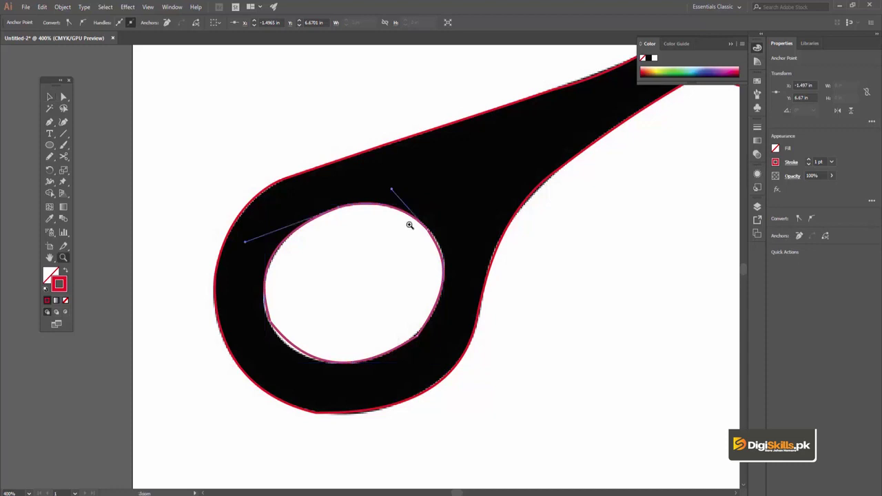
left_click(409, 225, "alt")
left_click(439, 221, "alt")
Zoom in closely on the first dash of the cut line
left_click(426, 254, "alt")
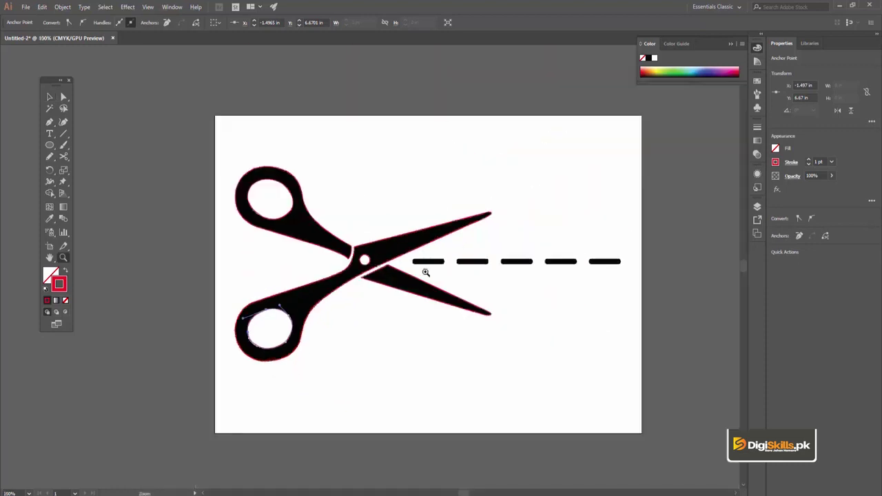
left_click(457, 271)
left_click(441, 259)
left_click(244, 270)
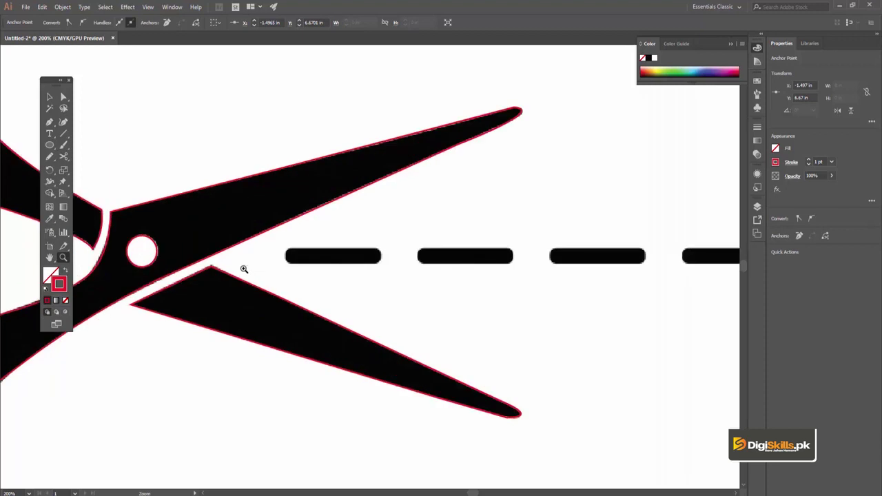
left_click(334, 272)
left_click(353, 259)
Trace the first dash as a closed Pen path with curved rounded ends
key("p")
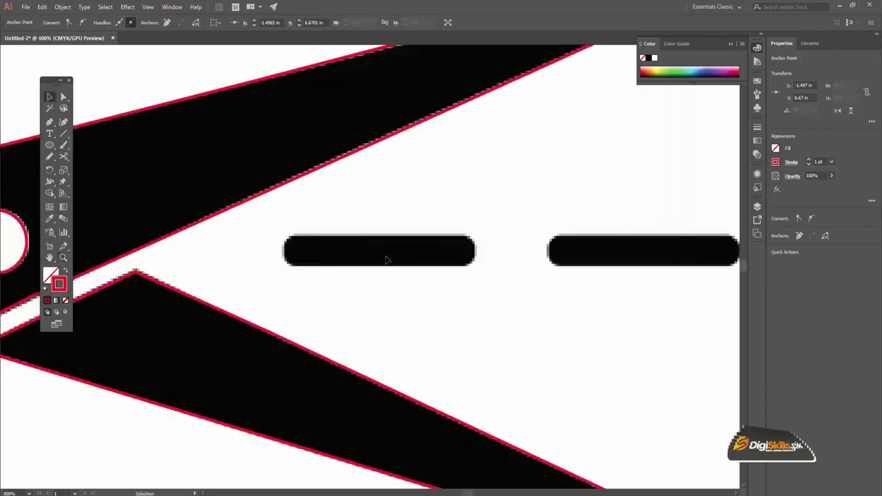
left_click(296, 238)
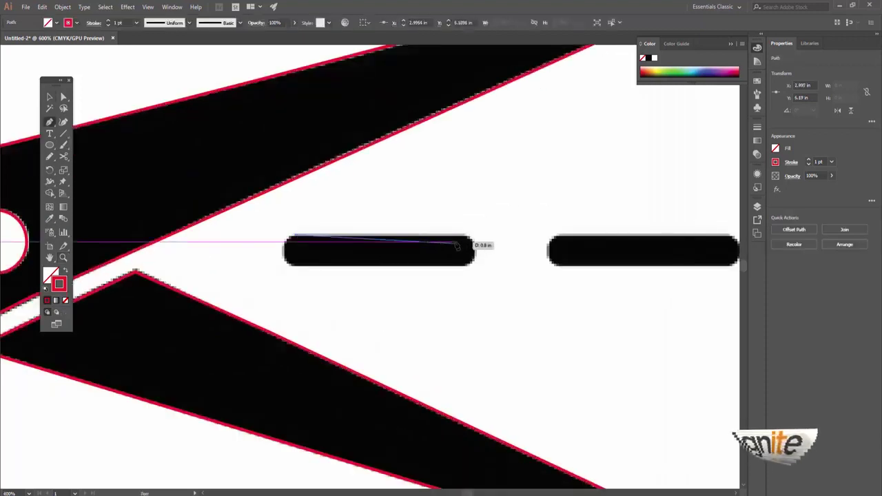
left_click(465, 238)
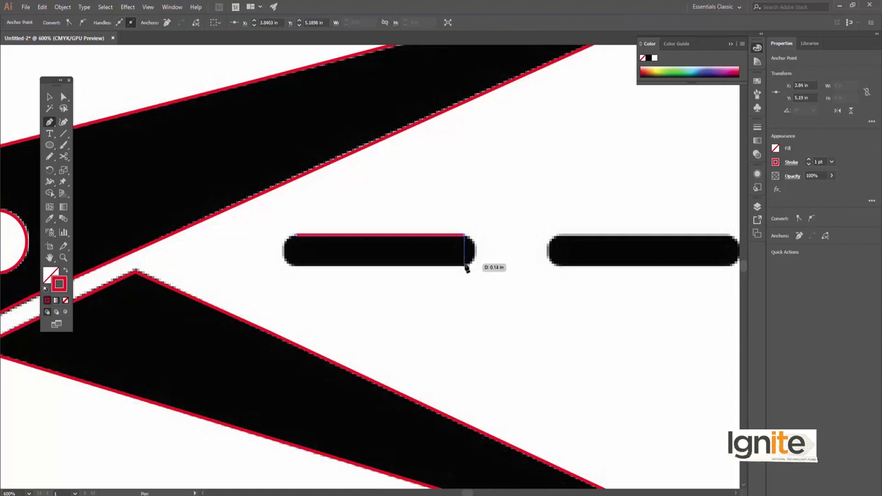
left_click_drag(446, 276, 477, 253)
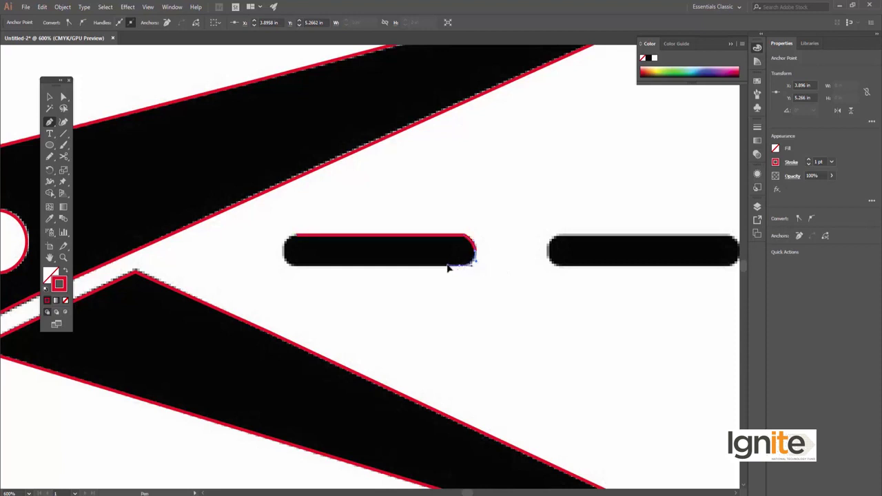
mouse_move(292, 263)
left_mouse_down()
mouse_move(285, 253)
mouse_move(296, 239)
left_mouse_up()
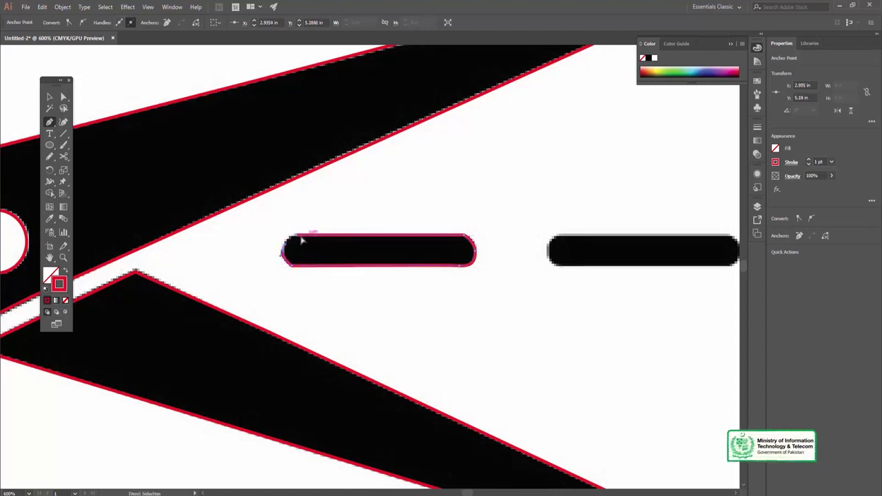
left_click_drag(289, 263, 369, 260)
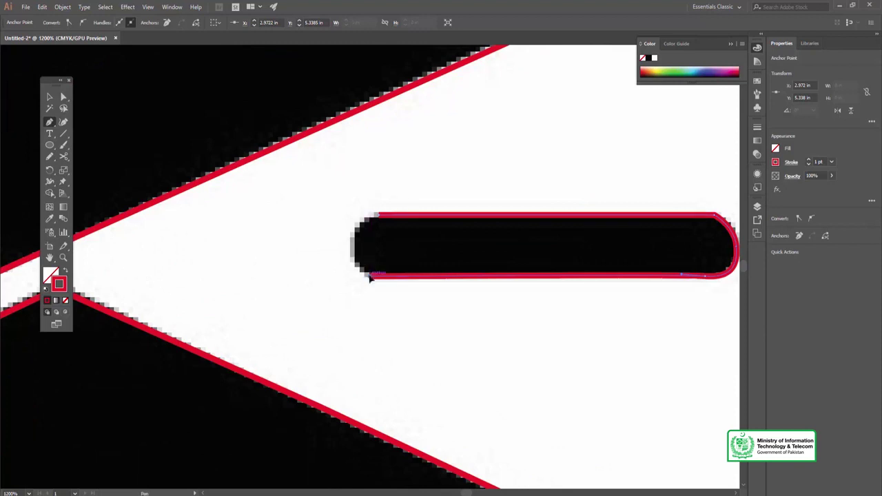
left_click_drag(351, 257, 353, 231)
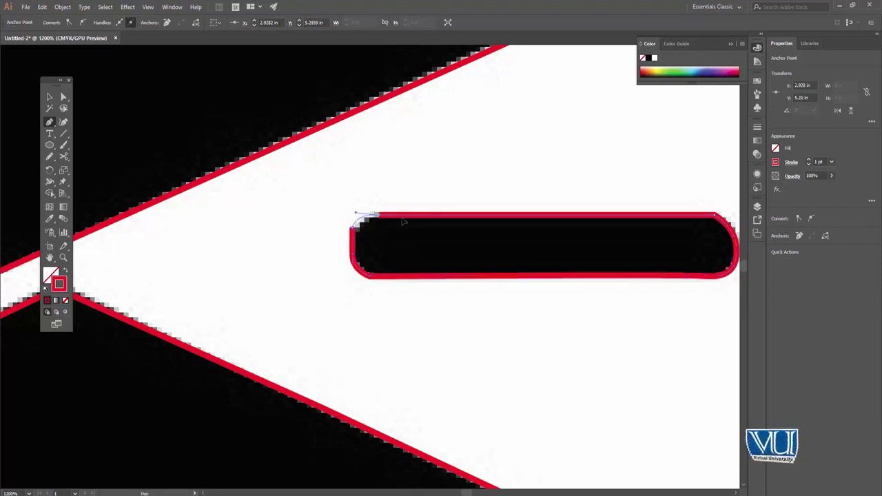
key("ctrl+minus")
key("ctrl+minus")
Alt-drag copies of the traced dash onto the remaining dashes, then view the artboard at 100%
left_click(360, 278)
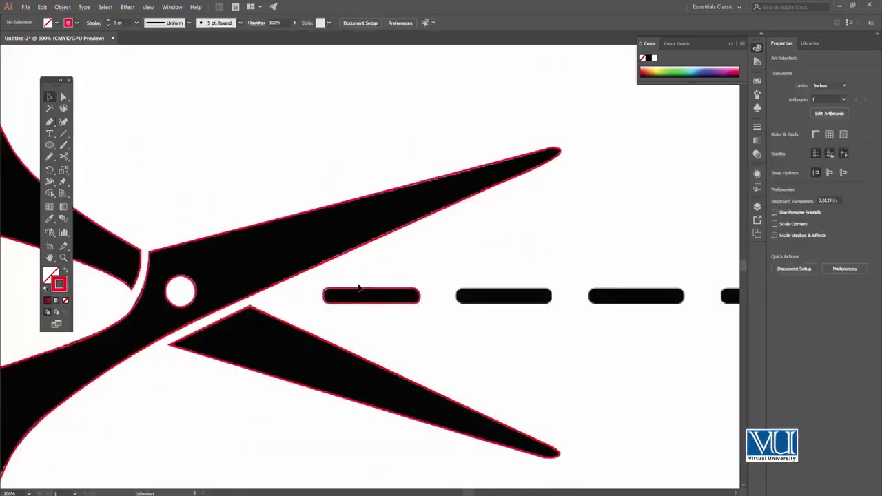
left_click(357, 293)
left_click_drag(354, 292, 487, 299)
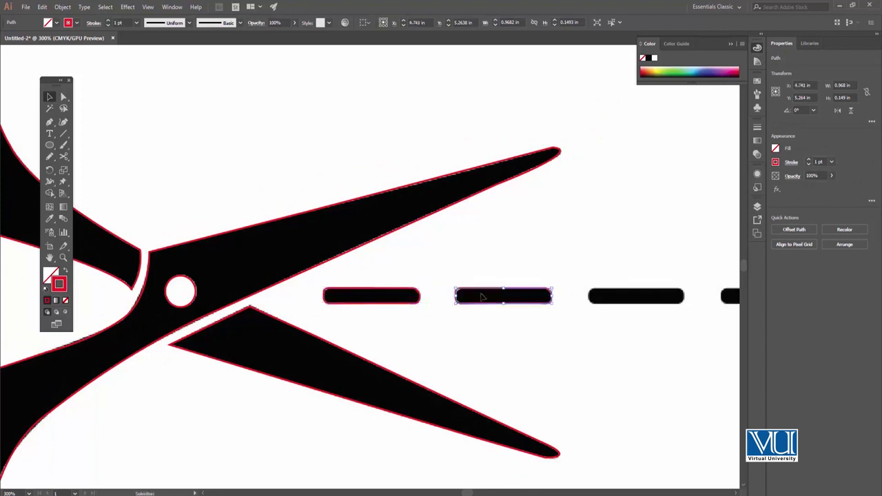
scroll(257, 255, "right", 5)
left_click_drag(238, 293, 637, 294)
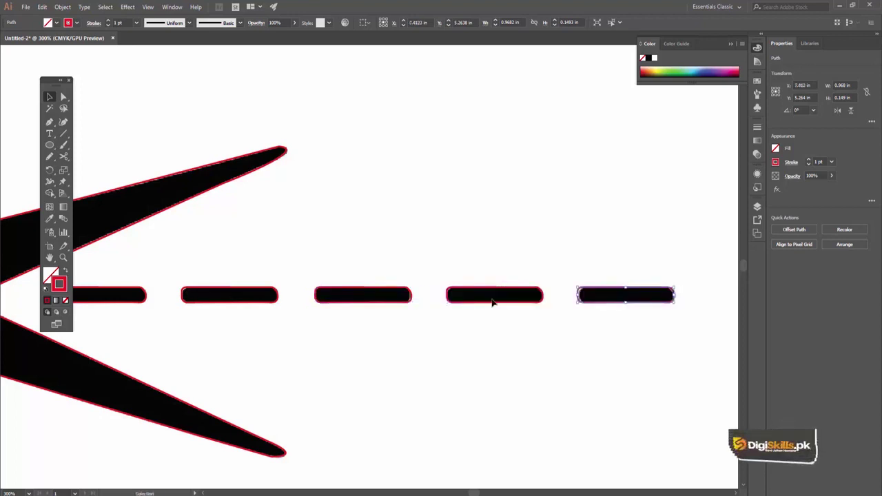
key("z")
left_click(296, 250, "alt")
left_click(262, 296, "alt")
left_click(312, 283)
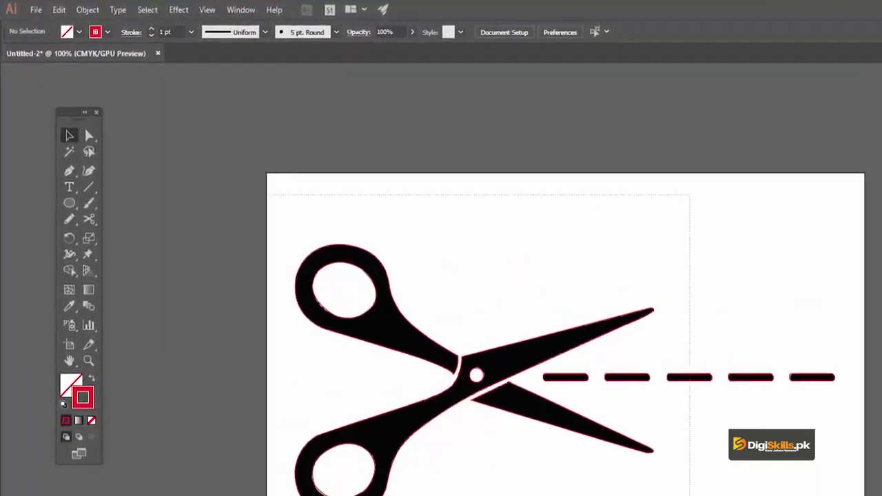
Fill all the traced artwork with black
key("ctrl+a")
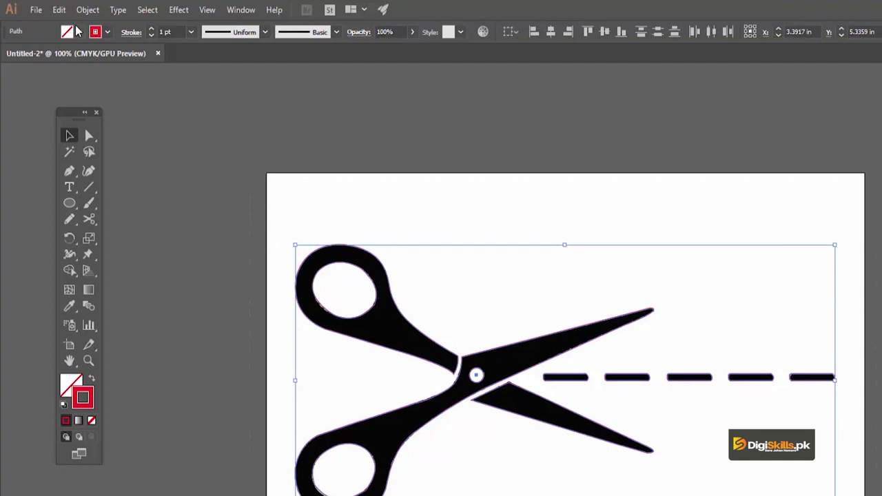
left_click(79, 32)
left_click(35, 55)
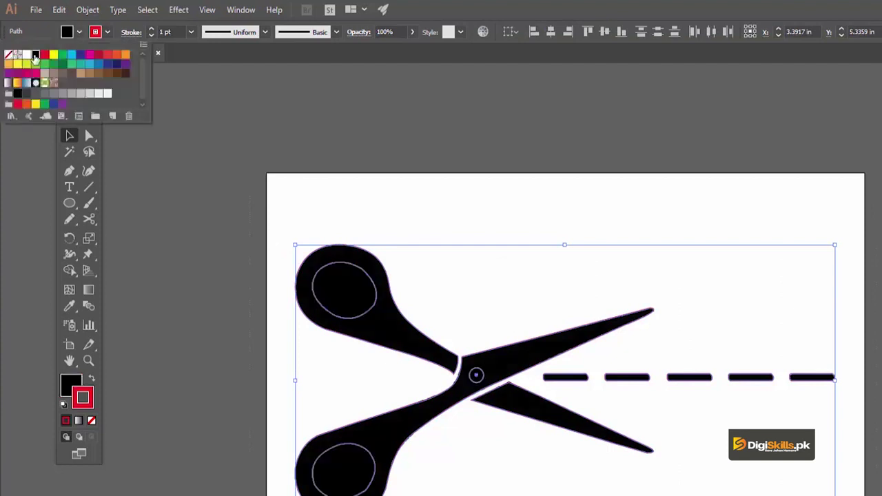
left_click(327, 114)
left_click(513, 201)
Fill the pivot circle and both finger holes with white
left_click(476, 376)
left_click(363, 274, "shift")
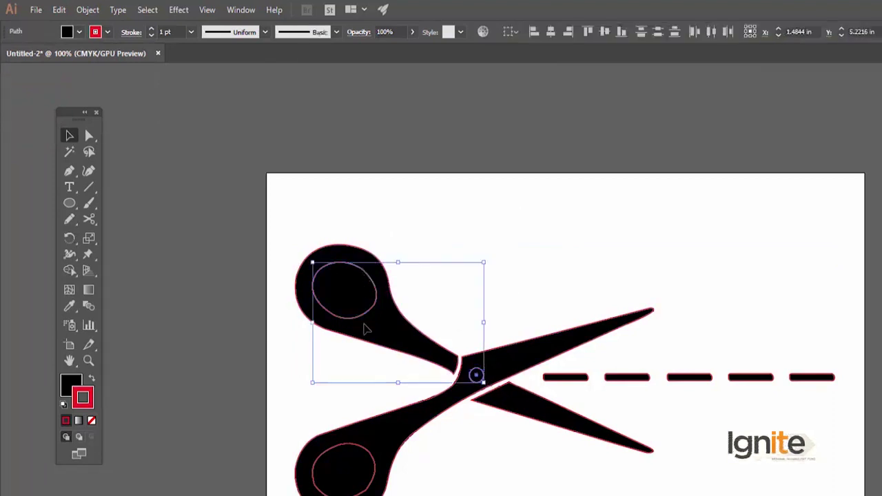
left_click(358, 451, "shift")
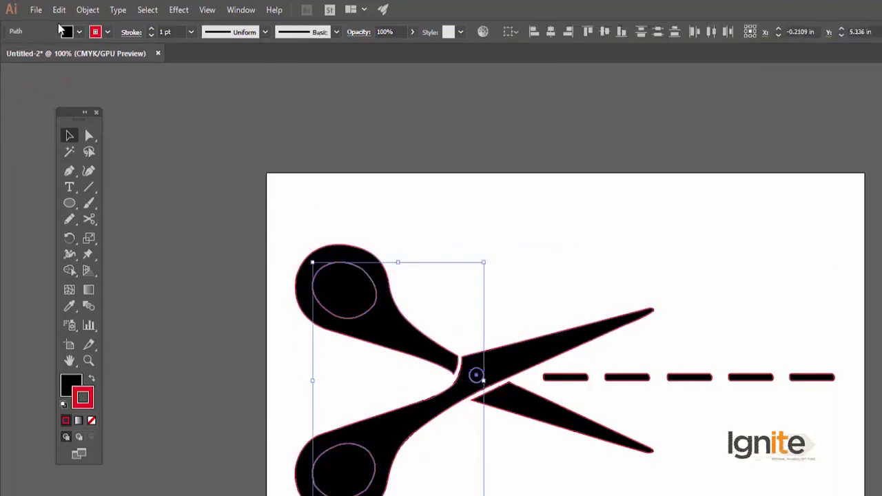
left_click(78, 31)
left_click(28, 55)
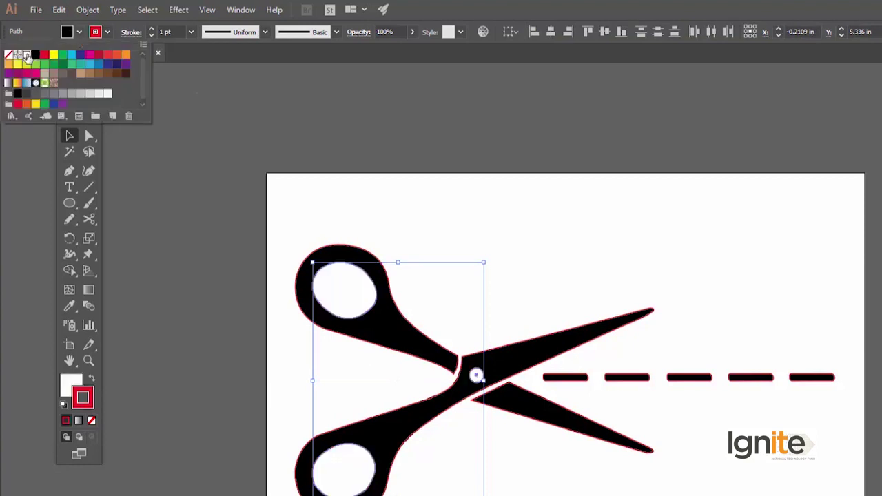
Set the stroke of all paths to None and check the filled scissors
left_click(286, 127)
left_click(327, 148)
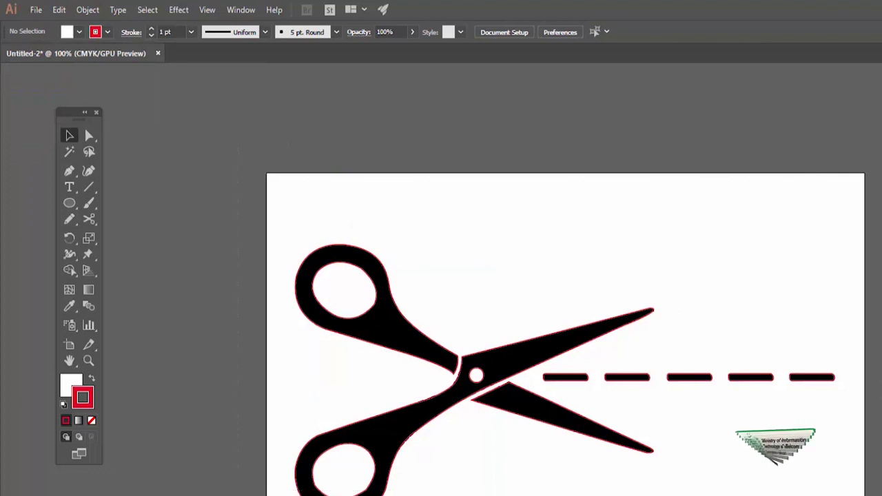
key("ctrl+a")
left_click(108, 32)
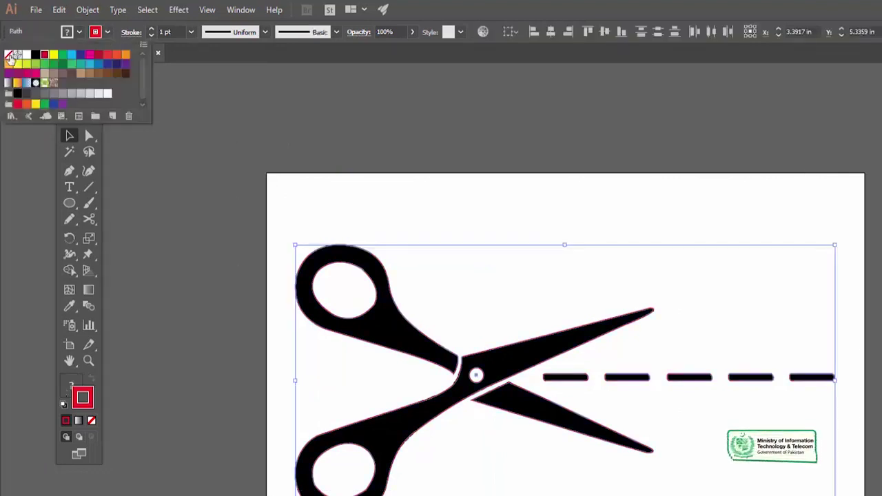
left_click(7, 53)
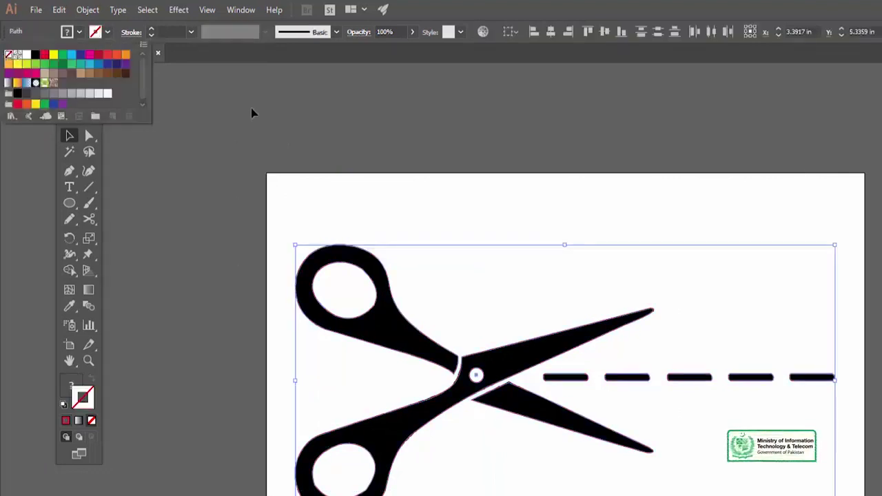
left_click(281, 102)
left_click(274, 103)
key("z")
left_click(512, 386)
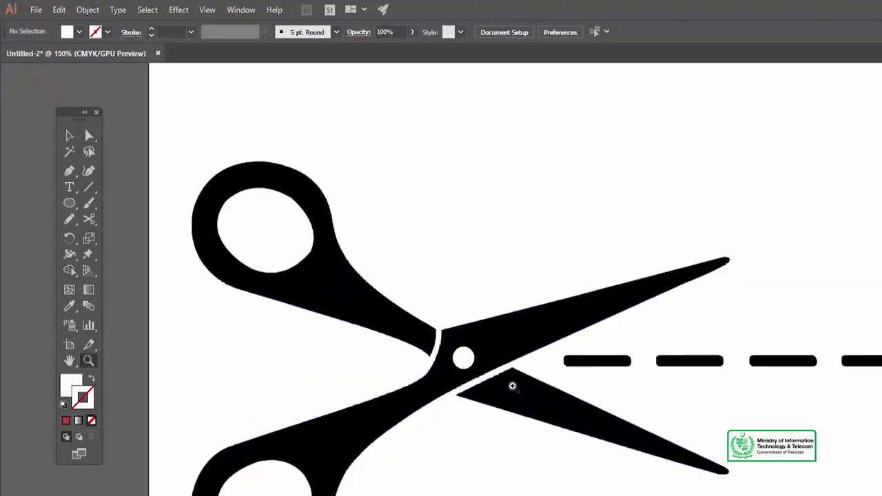
left_click(509, 309, "alt")
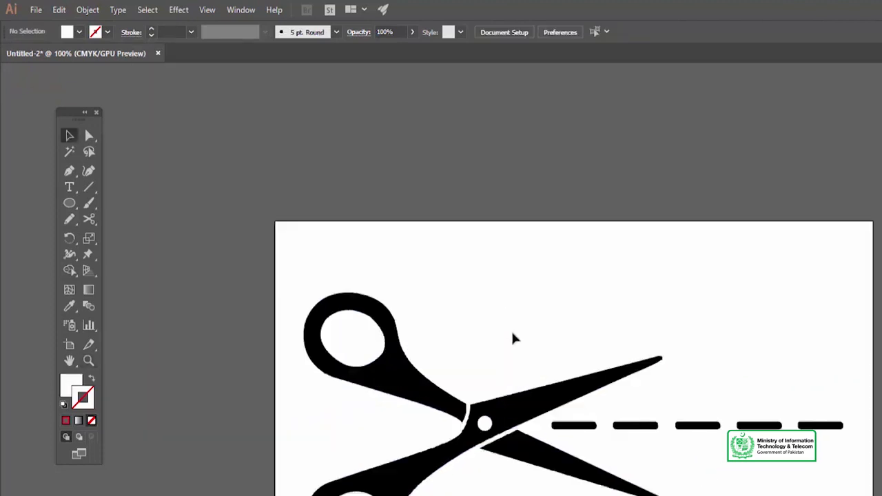
Unlock all objects and move the linked source scissors image off the artboard to the right
left_click_drag(513, 337, 474, 282)
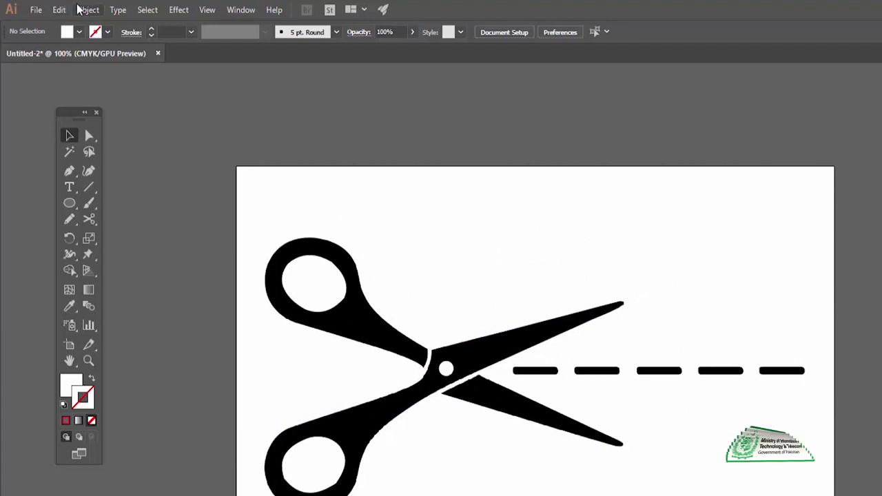
left_click(79, 8)
left_click(120, 103)
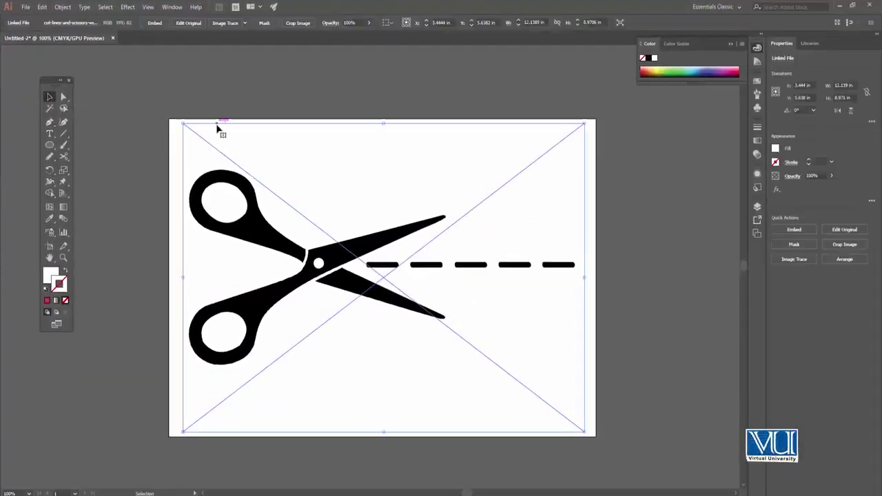
left_click_drag(217, 128, 664, 177)
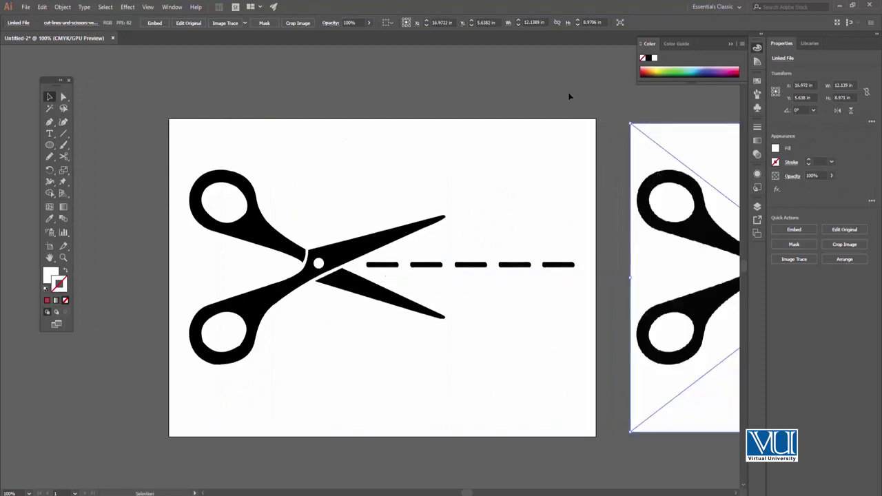
key("Delete")
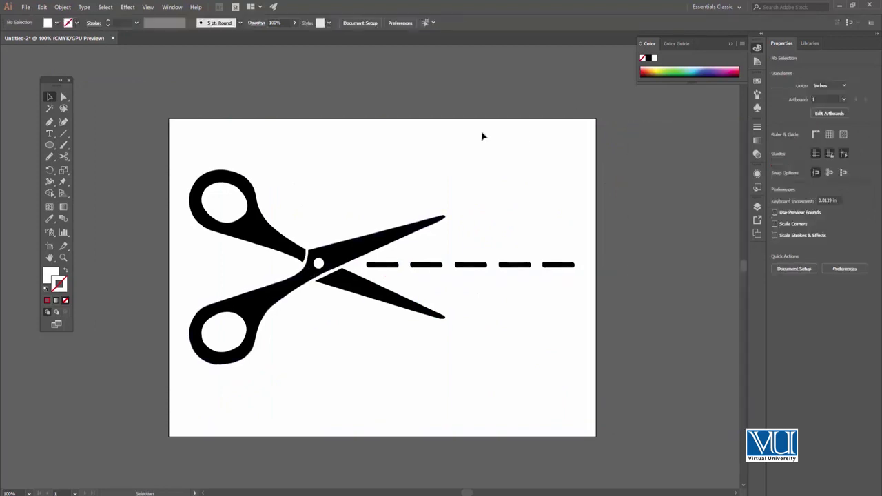